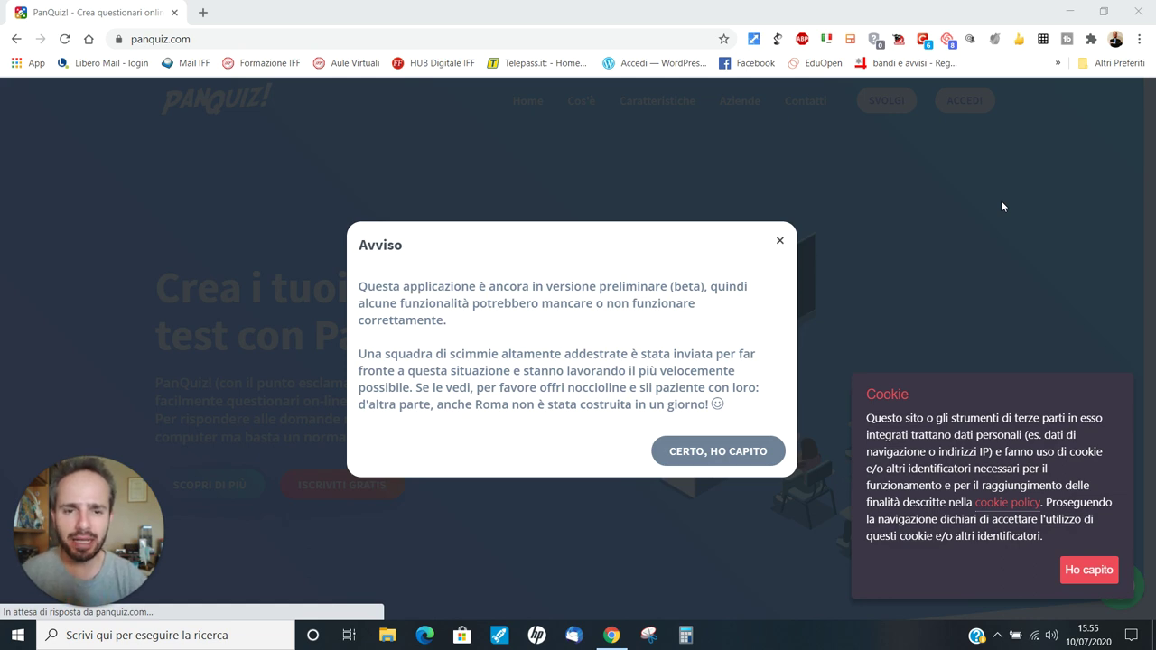
Step: Dismiss the beta-version and cookie notices, then go to PanQuiz's free sign-up
click(717, 449)
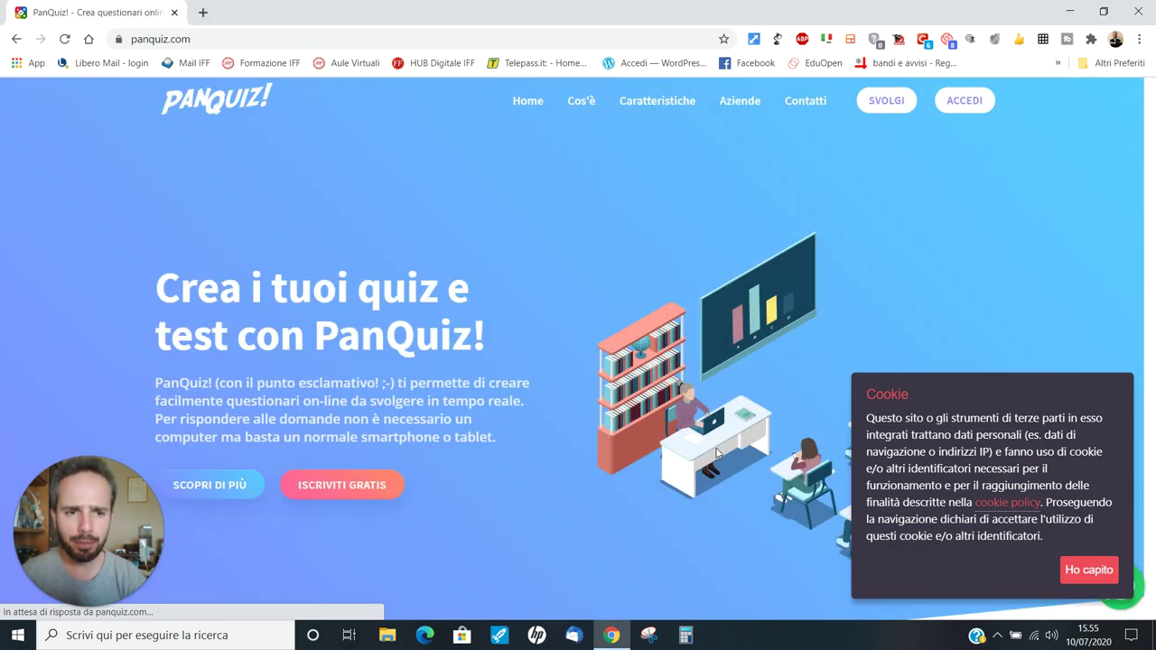
click(1078, 578)
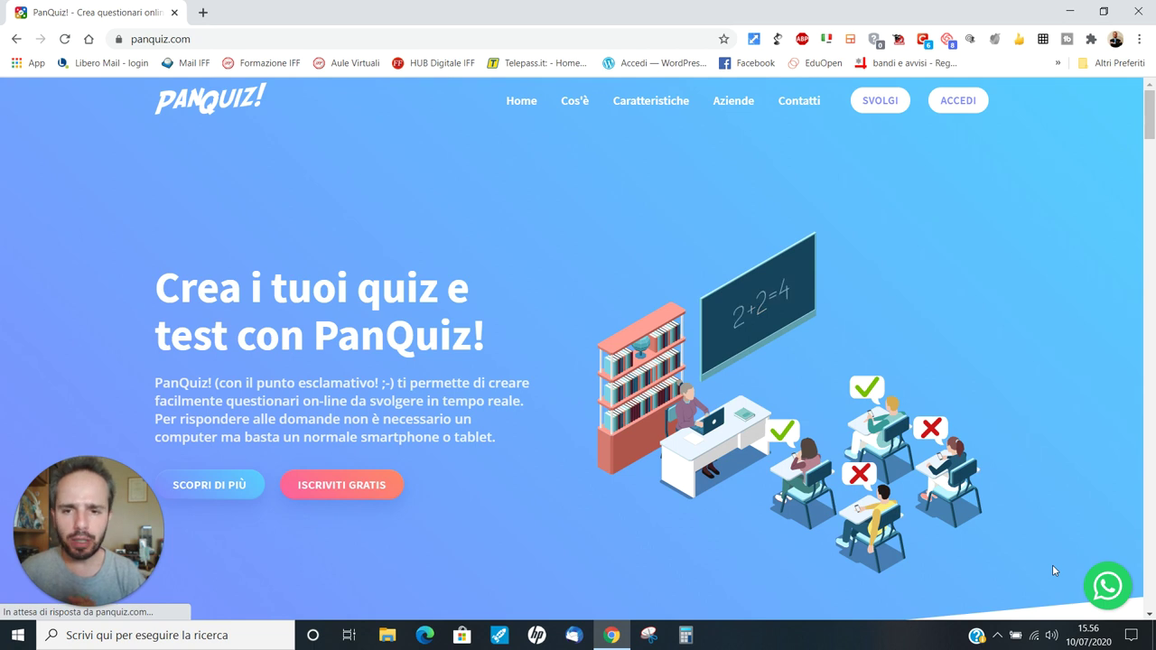
click(304, 486)
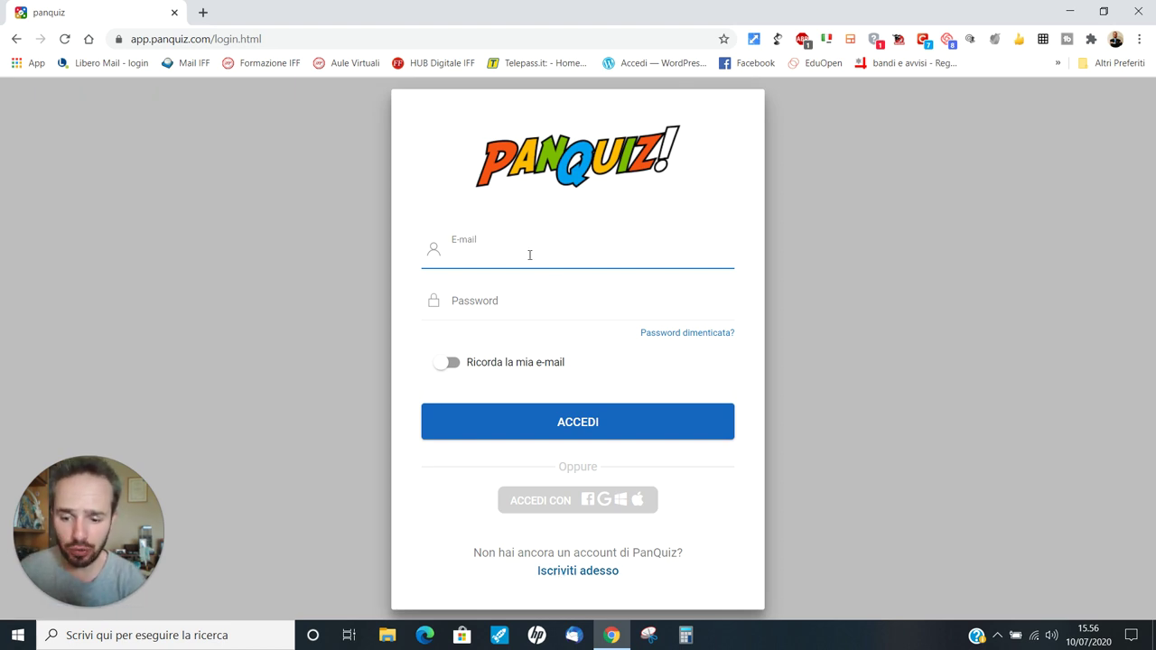
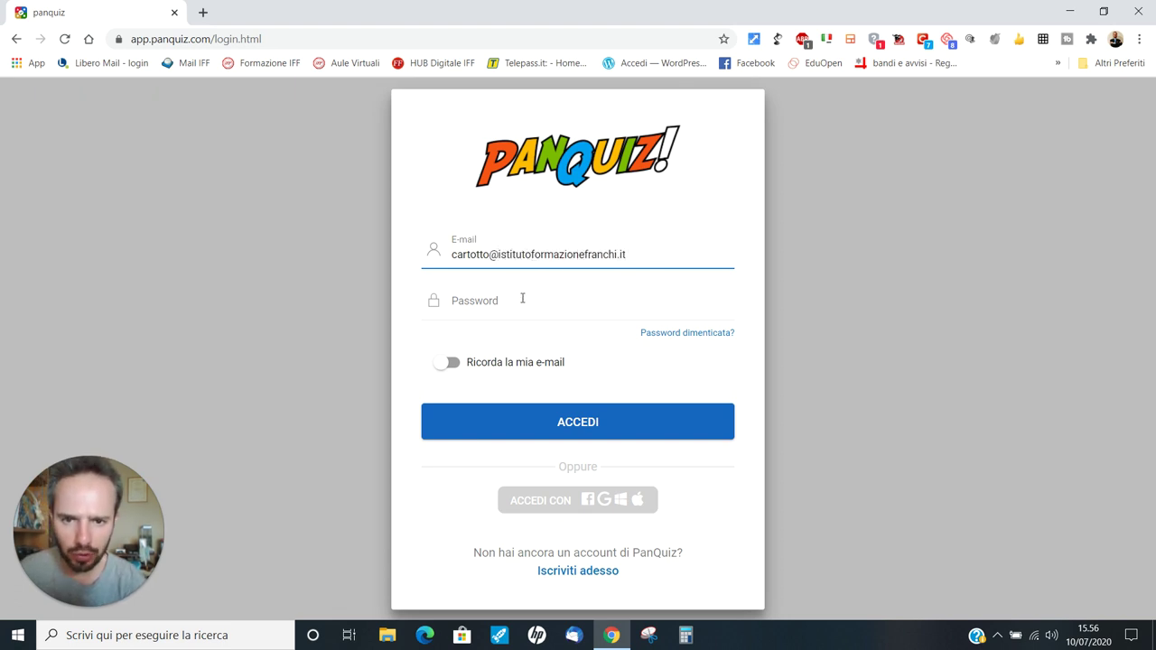
Step: Log in with the account e-mail and password, with 'Ricorda la mia e-mail' switched on
click(522, 298)
text(••••••••••••)
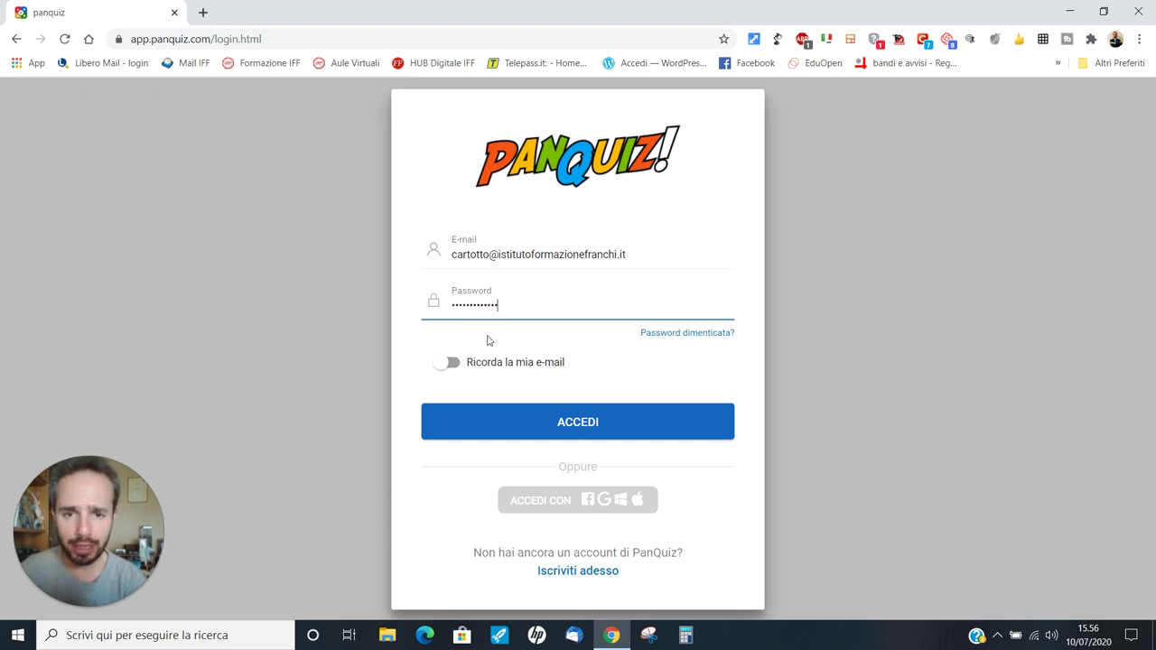
click(445, 363)
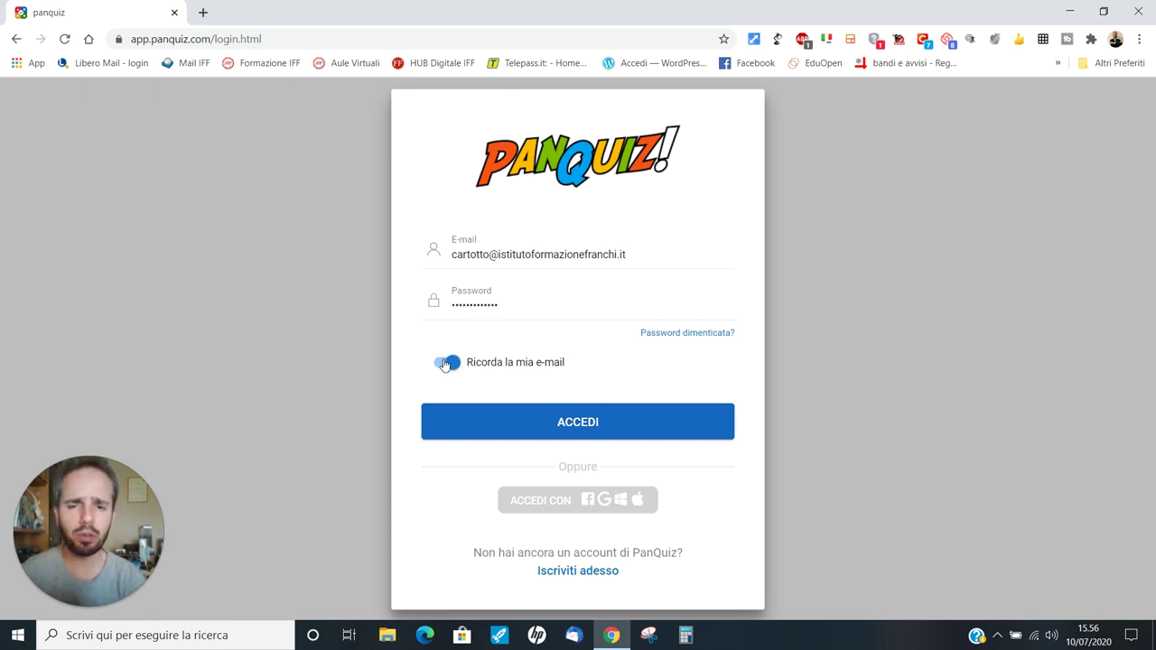
click(595, 423)
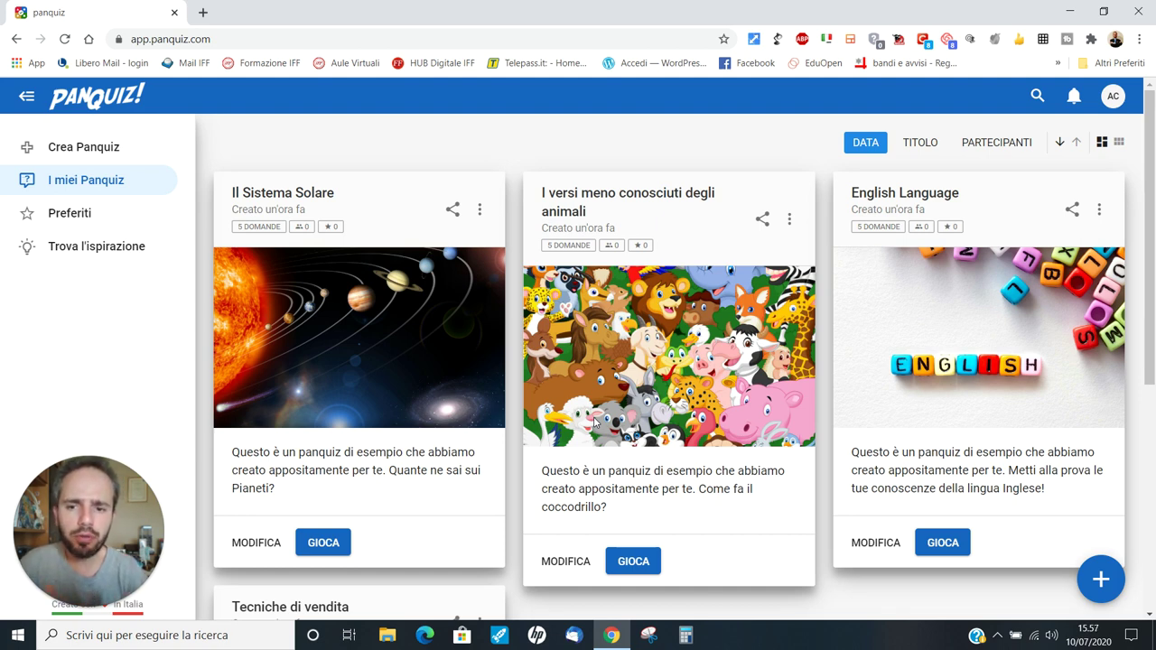
Step: Start a new quiz from 'Crea Panquiz' in the sidebar
click(83, 147)
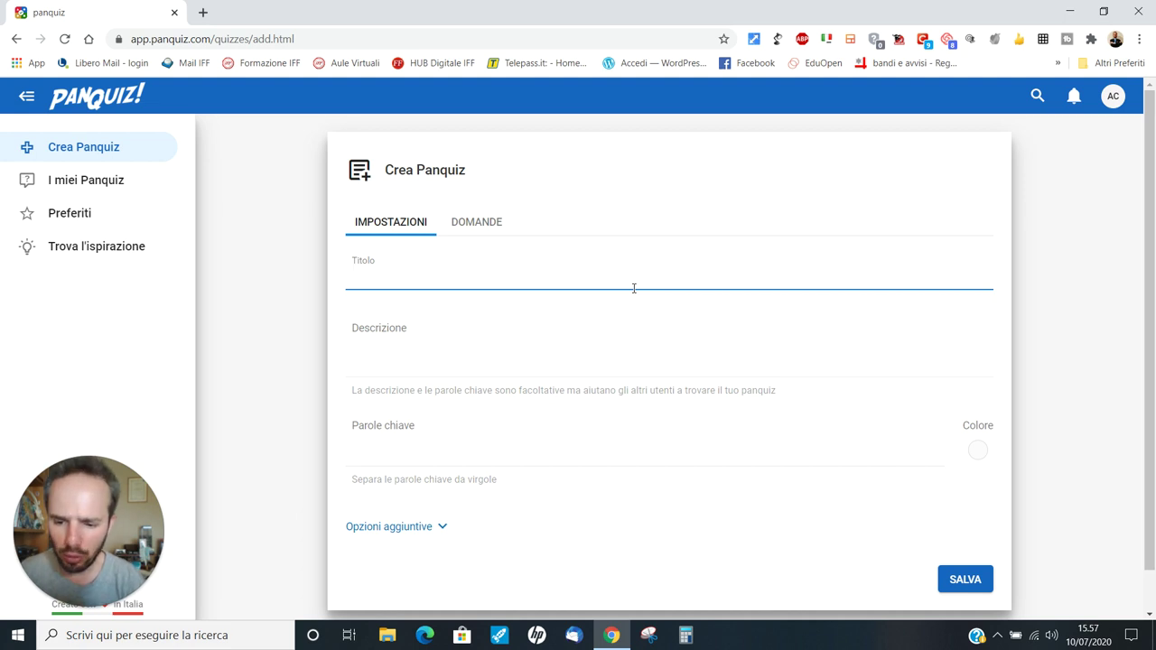
Step: Title the quiz 'Scopriamo insieme la storia di Internet' and add a description about reaching today's web
text(Scopriamo ins)
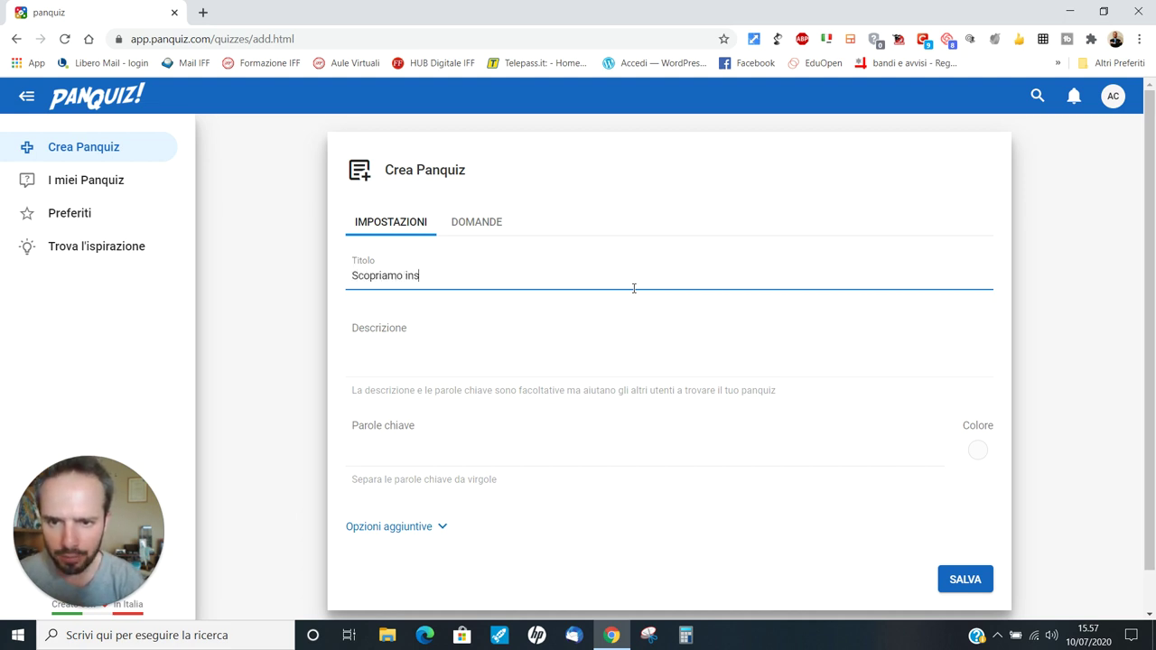
text(ieme la storia di )
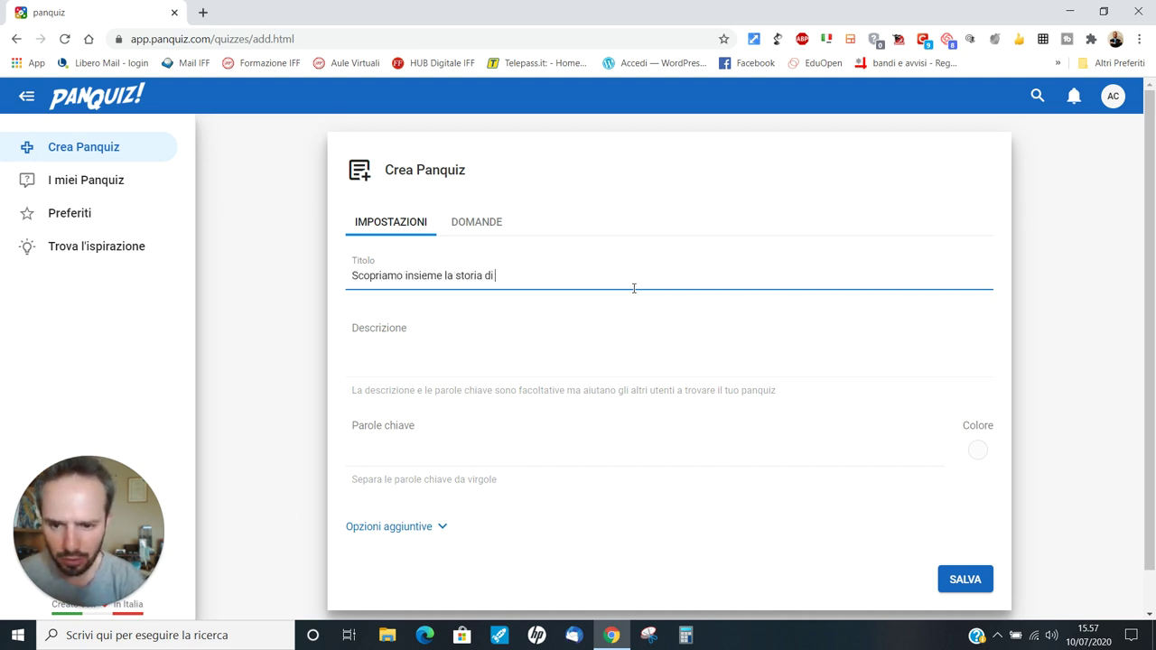
text(Internet!)
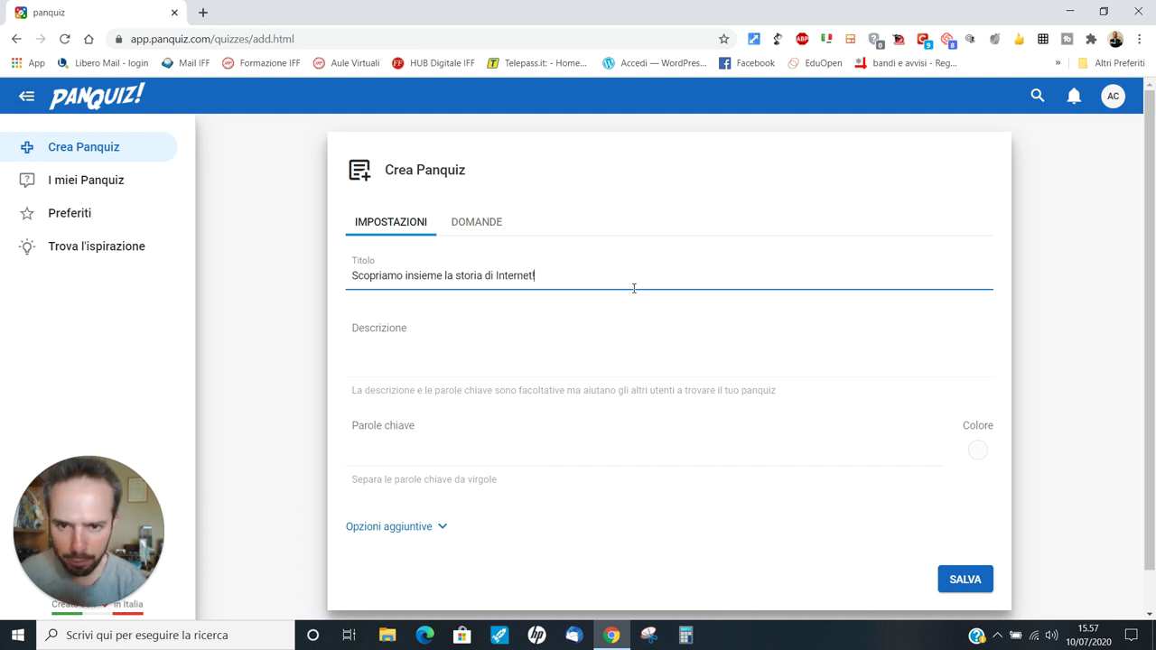
click(422, 361)
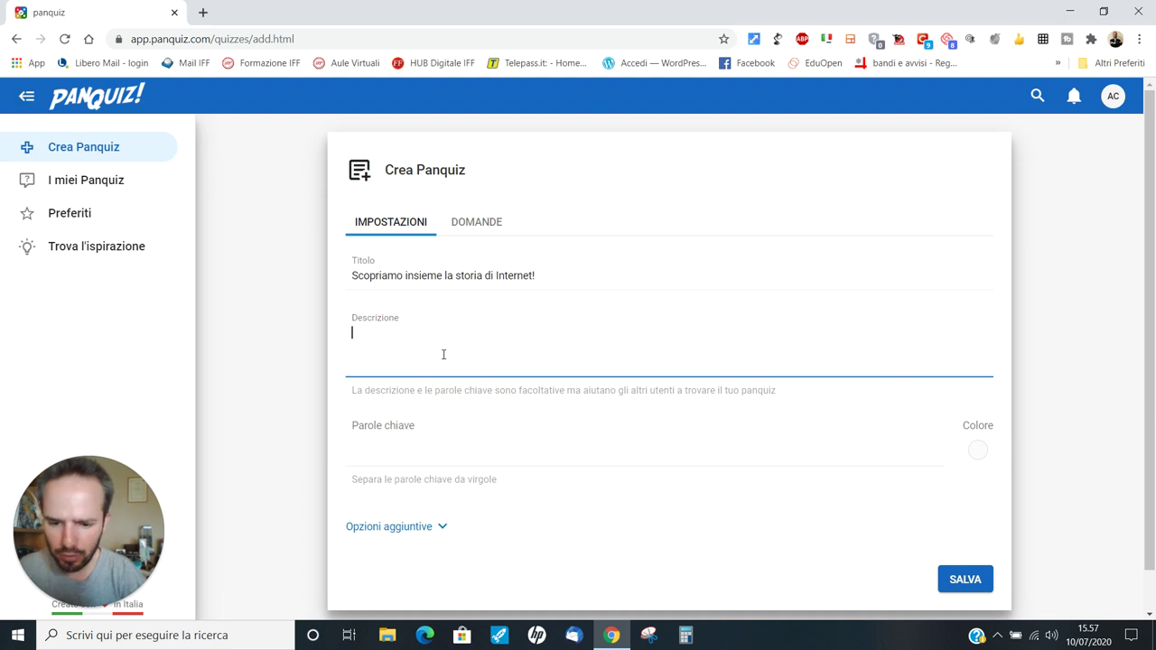
text(Un quiz per sco)
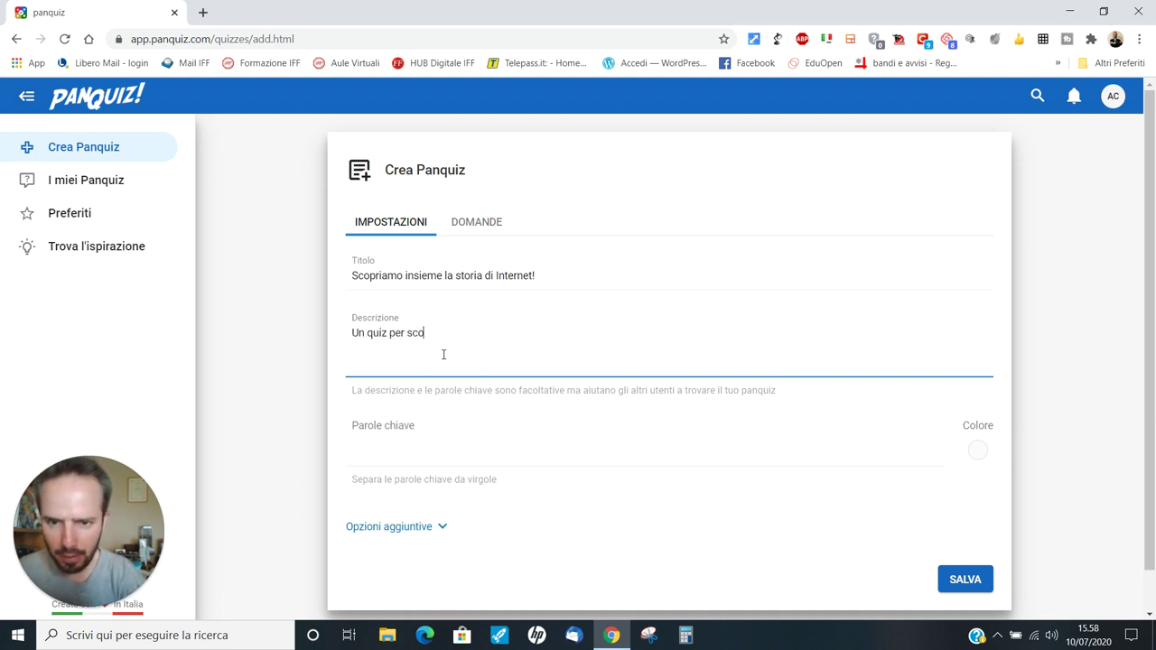
text(prime come siamo giun)
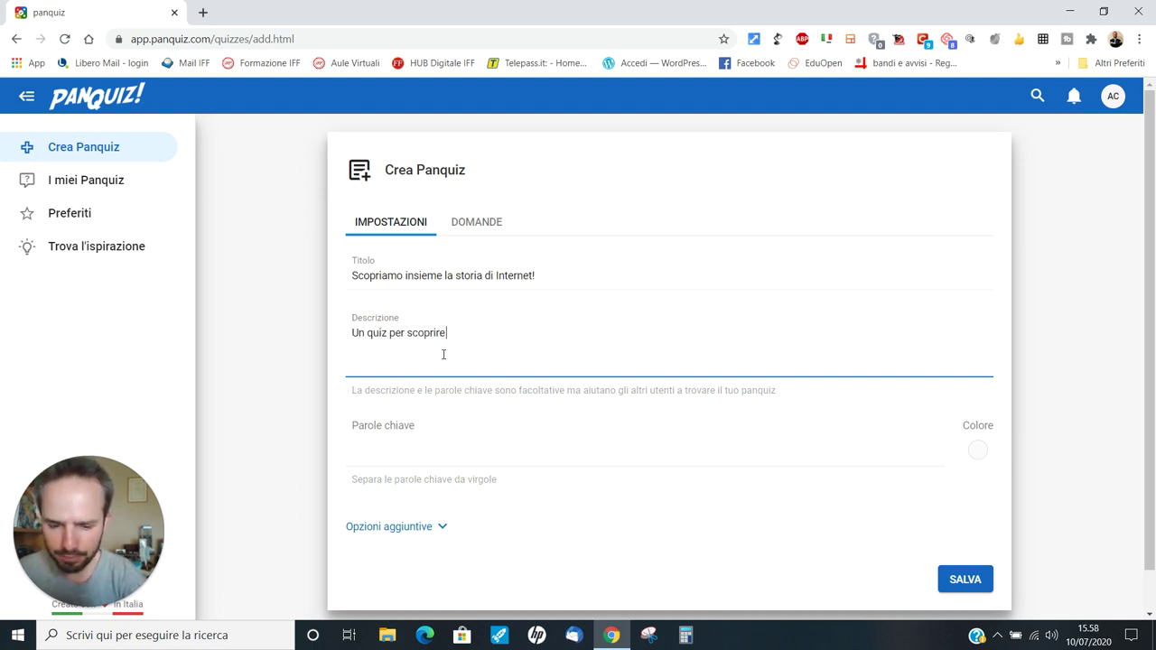
text(ti nel tempo)
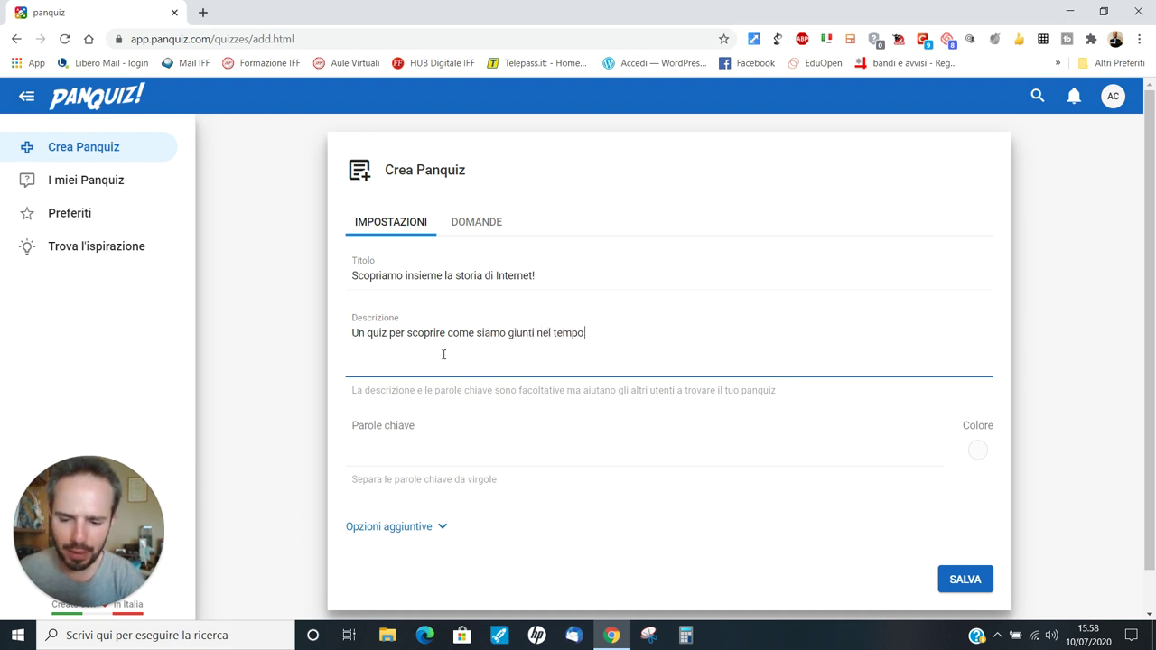
text(alla navigazione)
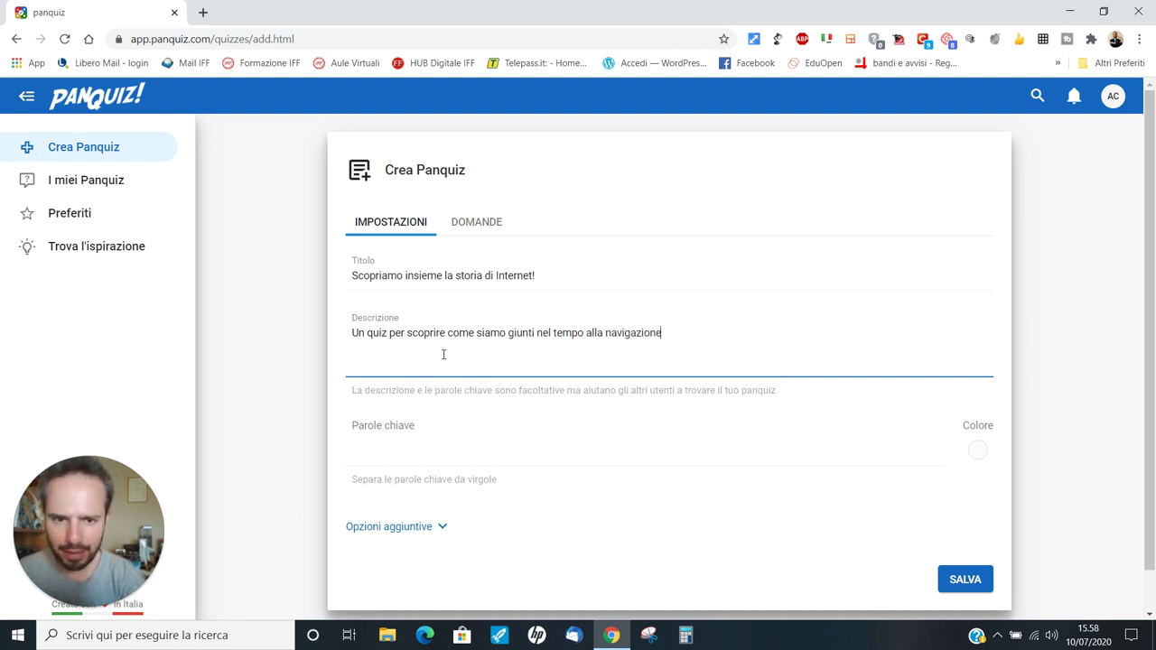
text( sul web che c)
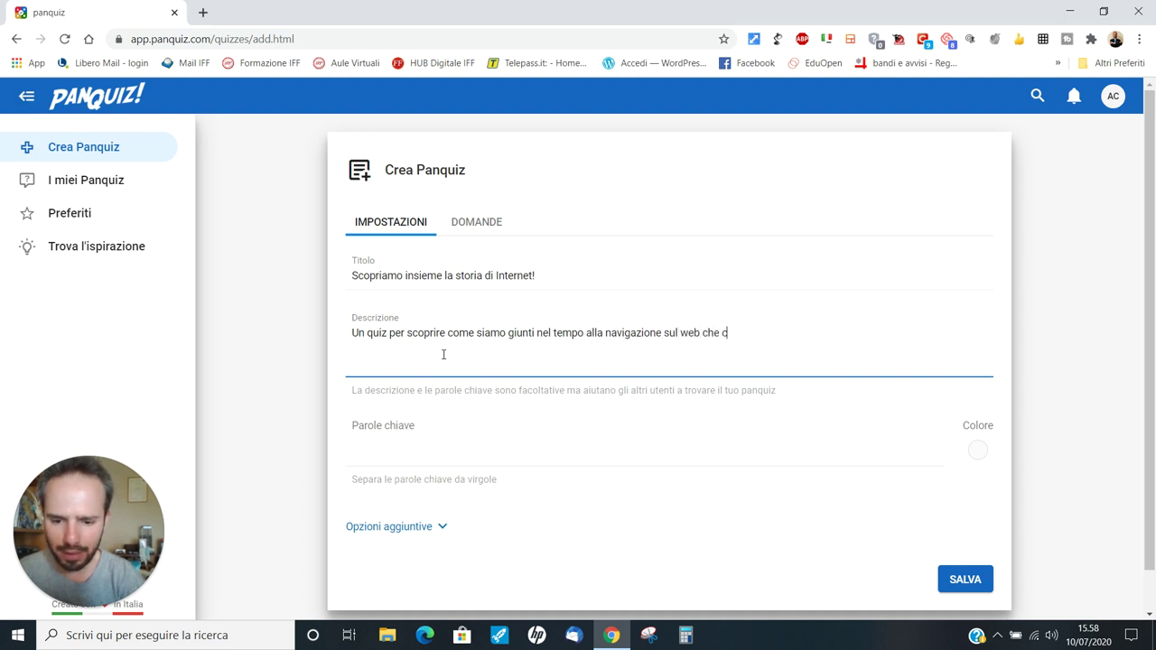
text(onosciamo og)
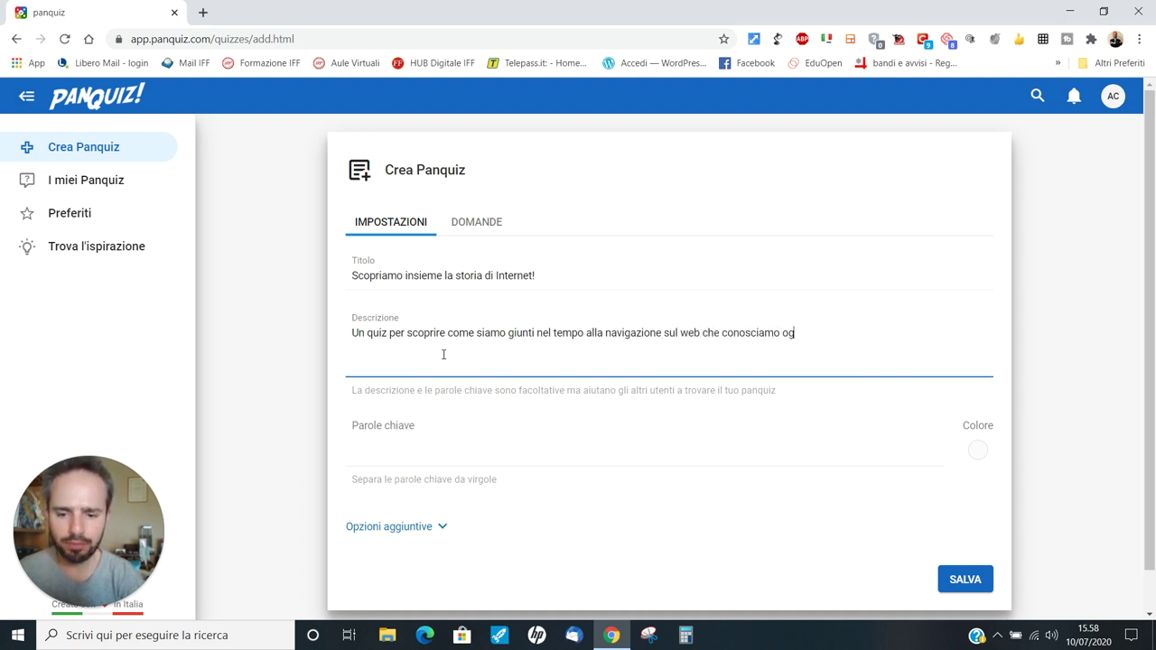
text(gi)
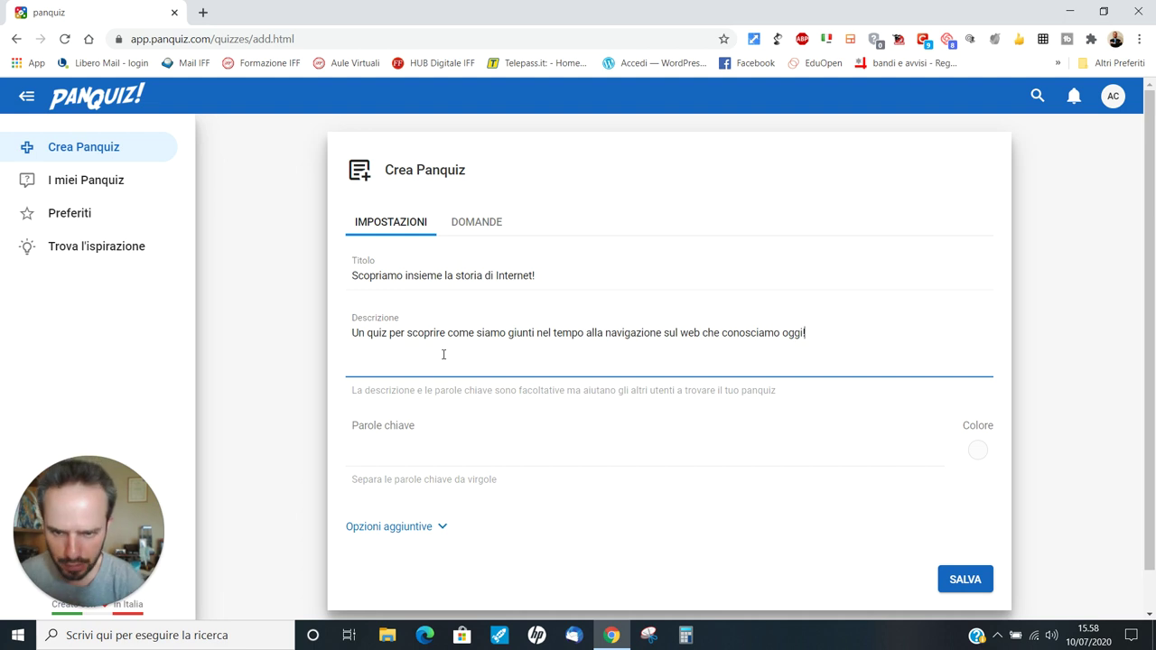
text(!)
Step: Add keywords internet, web, formazione, scuola and the author's name, and reveal Opzioni aggiuntive
click(377, 449)
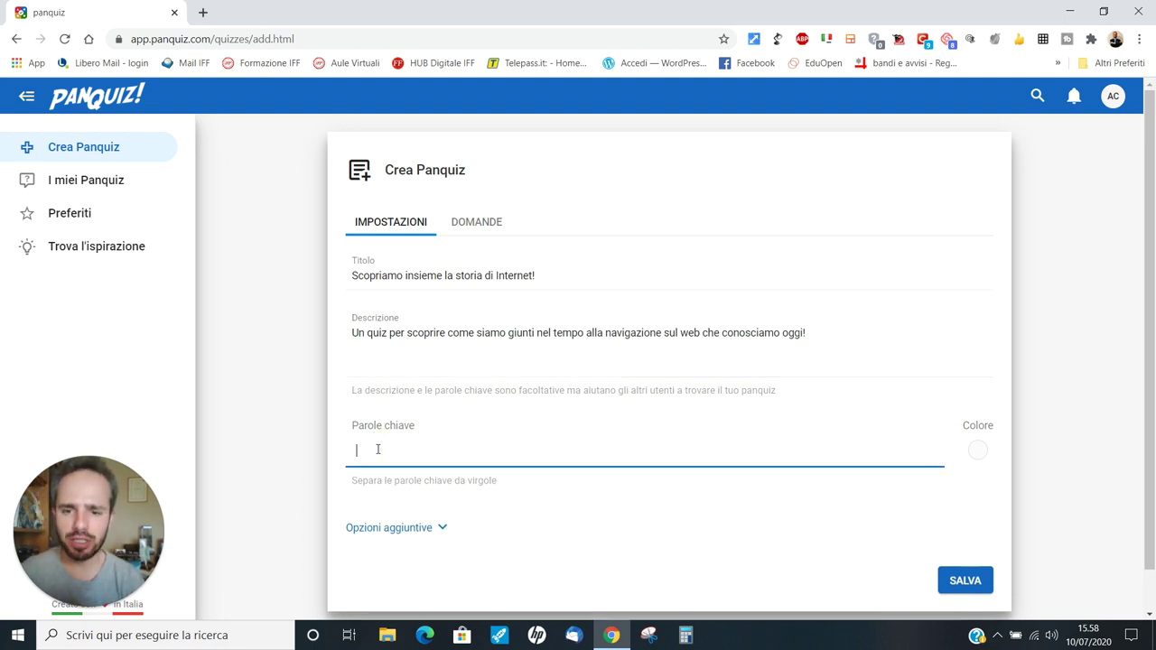
text(internet)
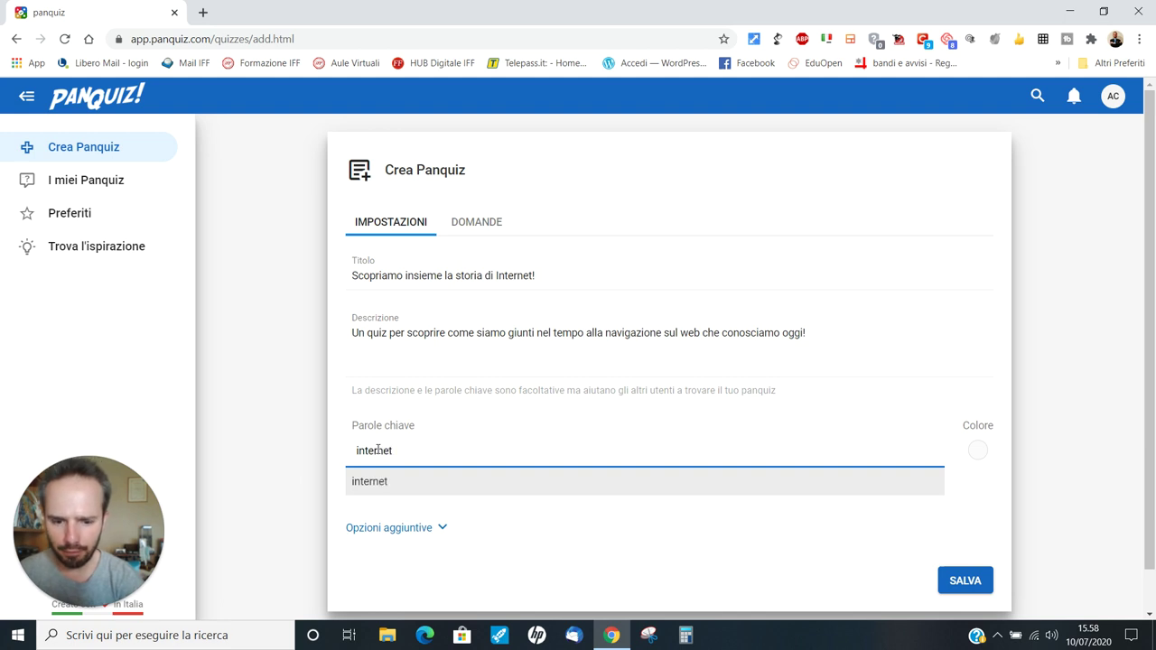
key(comma)
text(web)
key(comma)
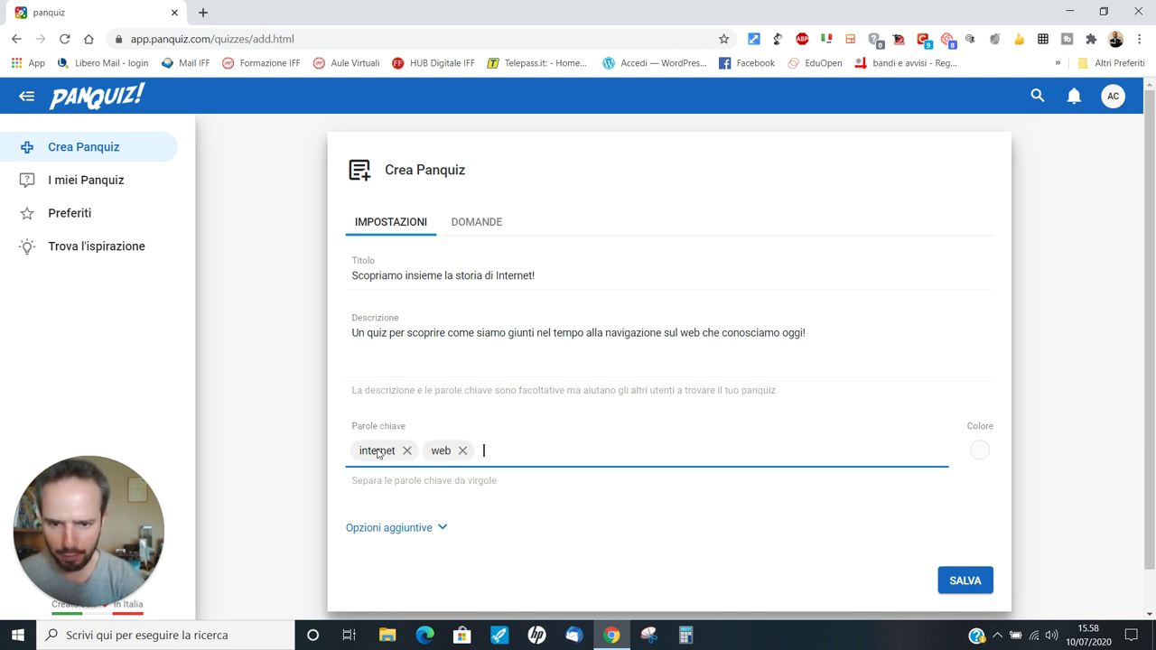
text(formazione)
key(comma)
text(scuo)
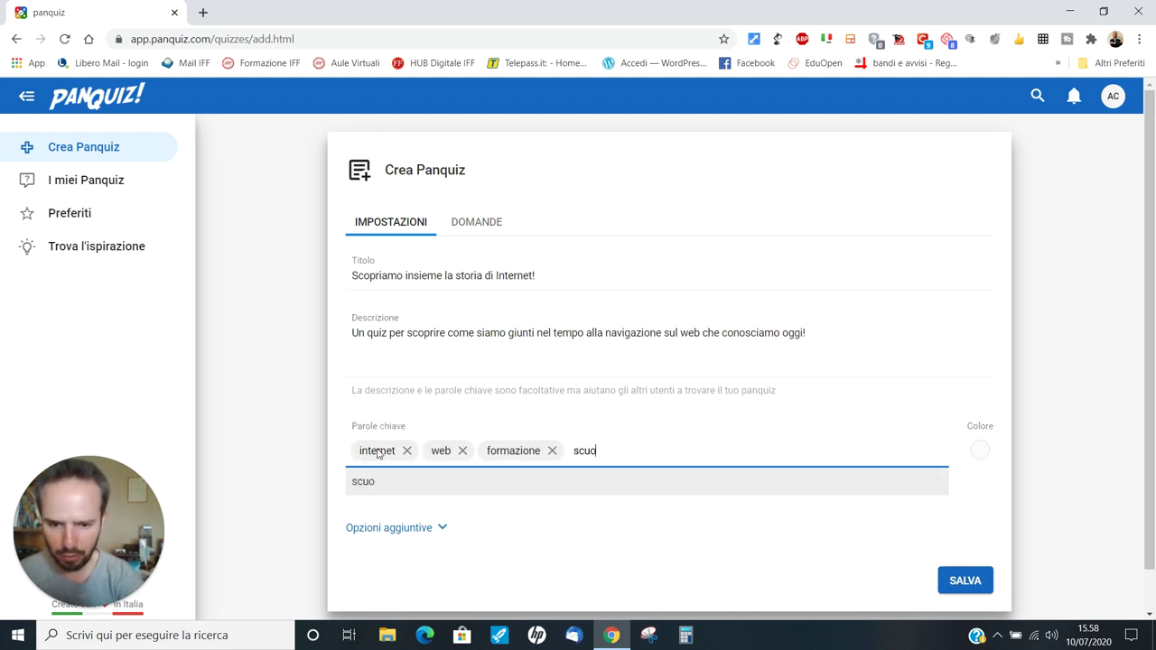
text(la)
key(comma)
text(a)
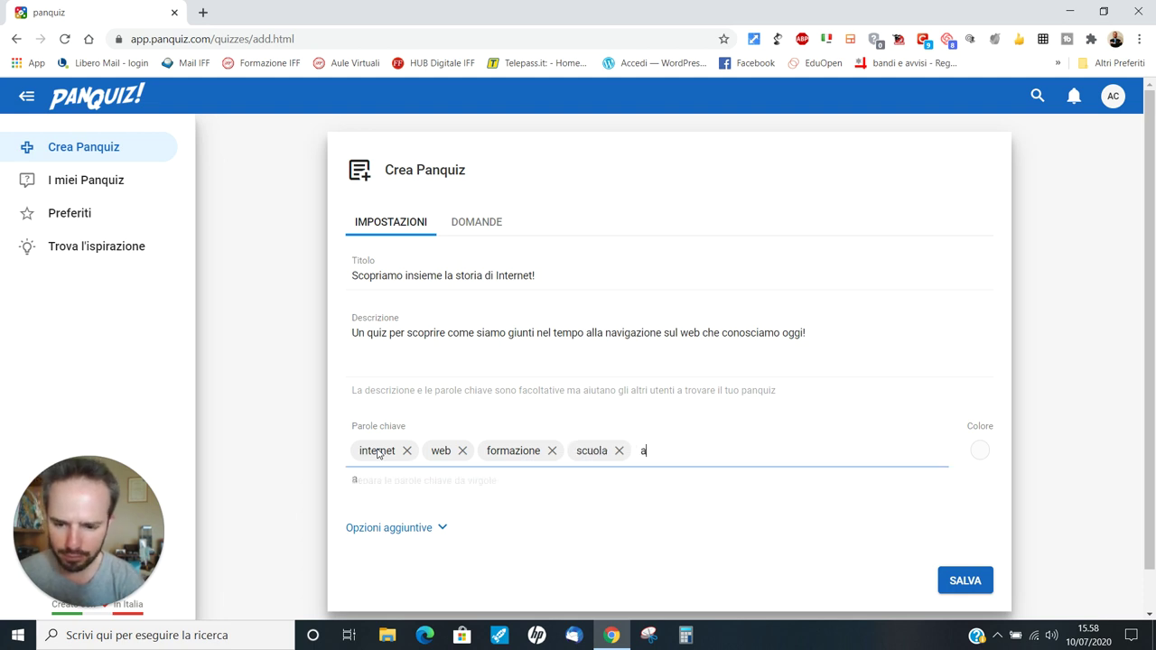
text(ndrea cartotto)
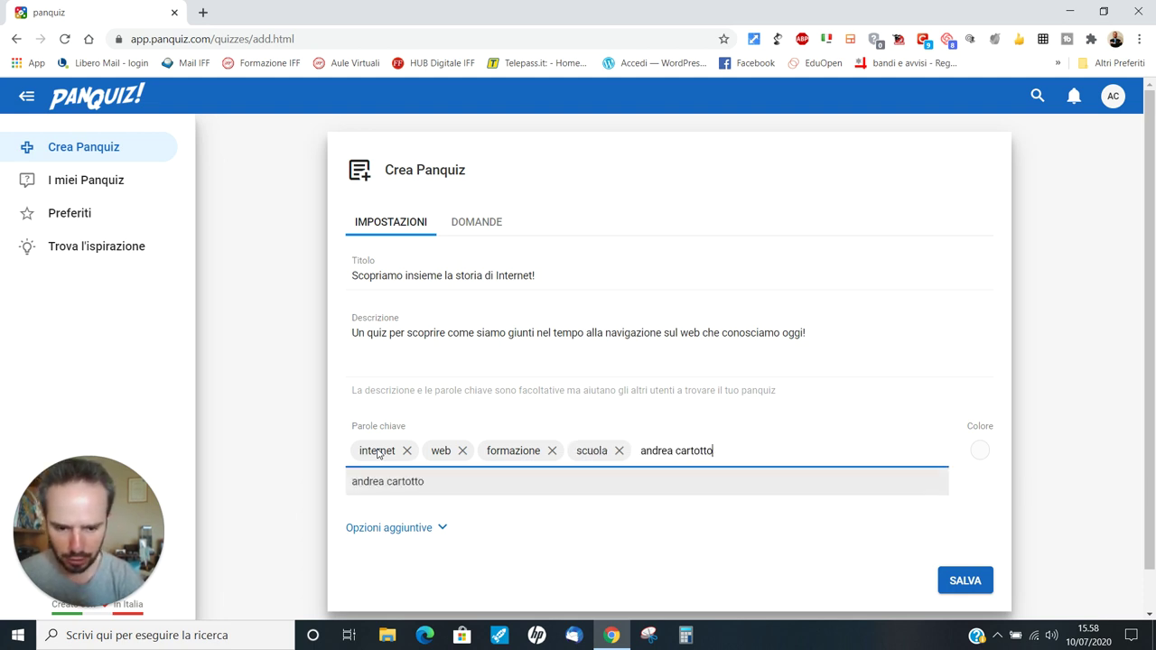
key(comma)
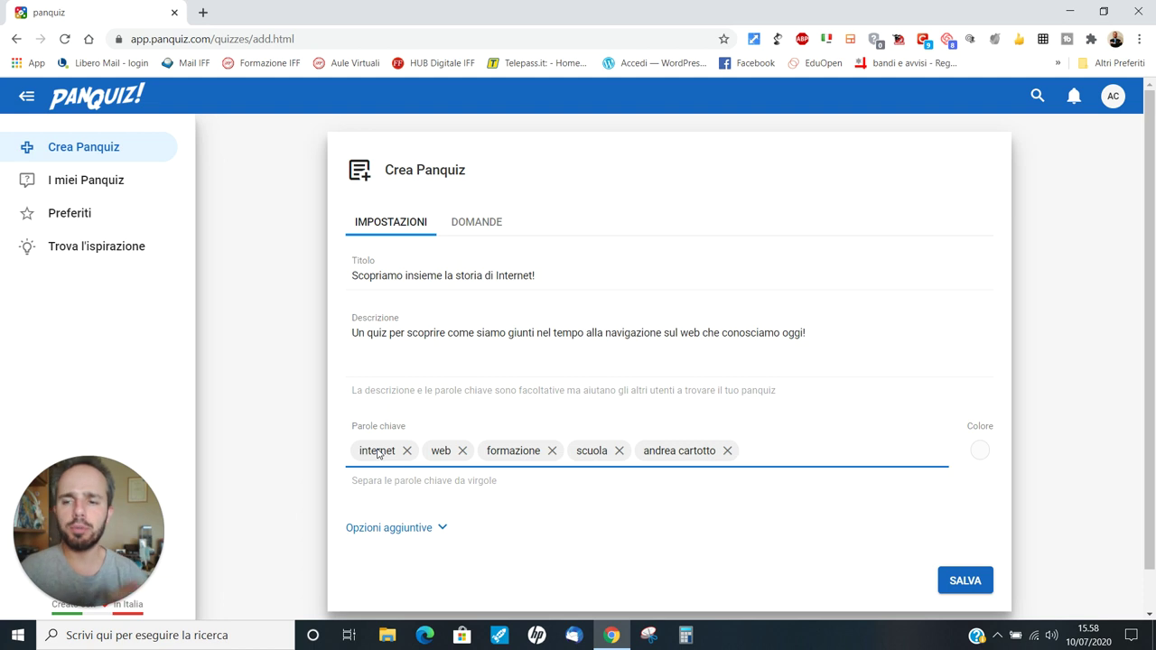
scroll(268, 427, down, 1)
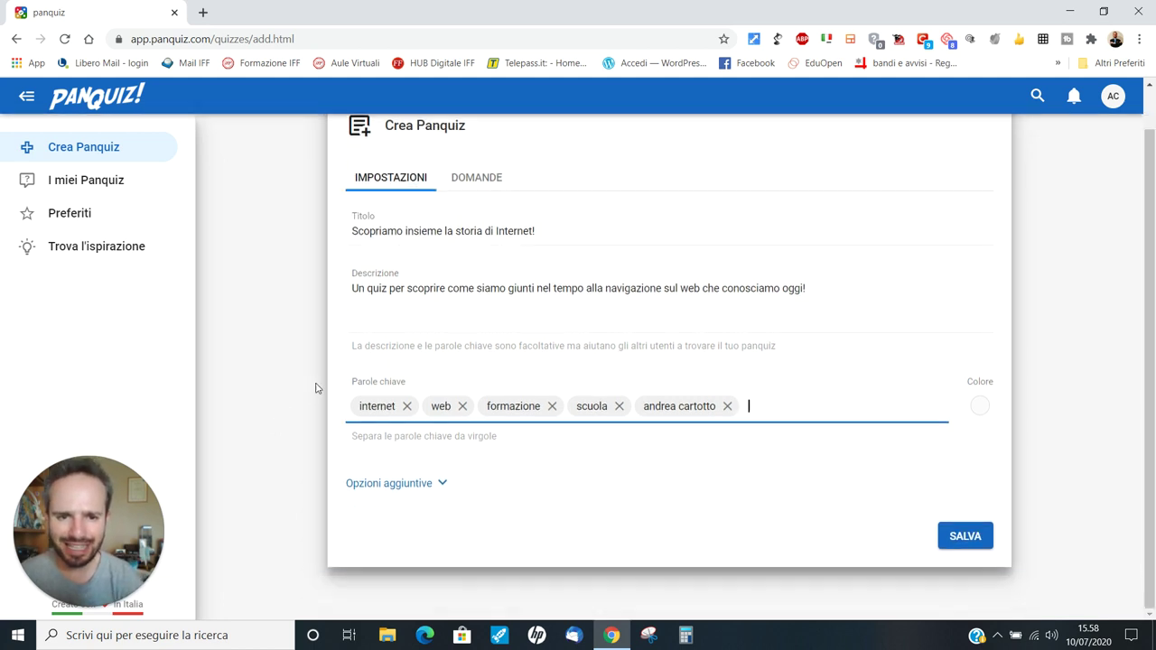
click(425, 490)
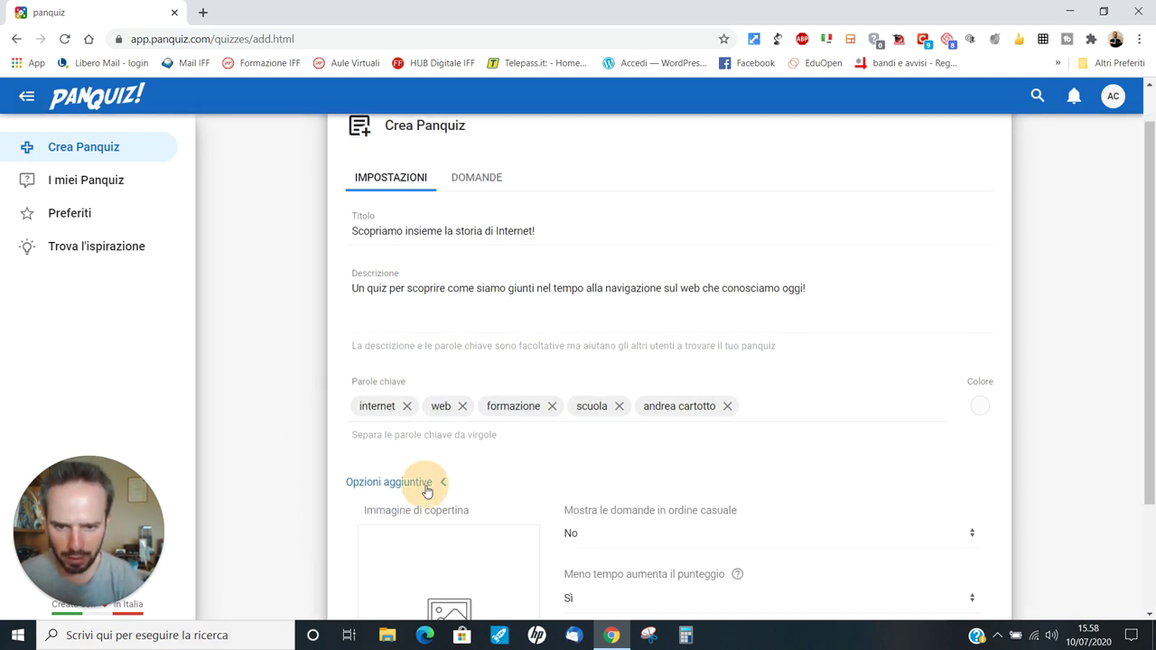
Step: Start uploading a cover image with CARICA under 'Immagine di copertina'
scroll(524, 389, down, 3)
scroll(533, 384, down, 3)
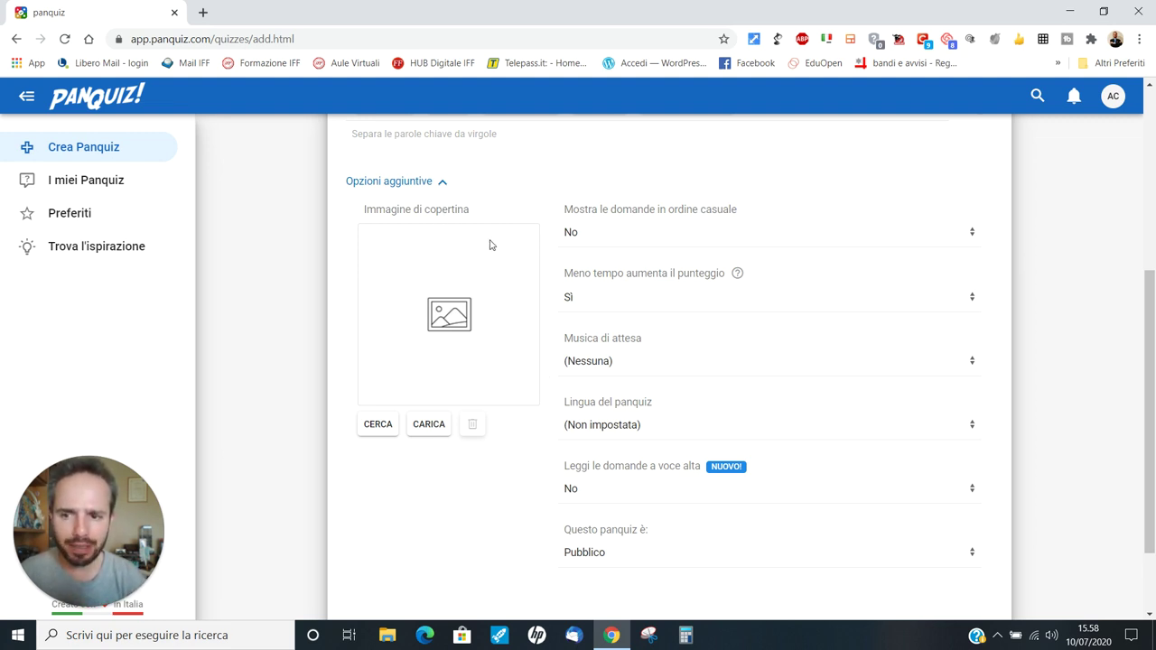
click(429, 428)
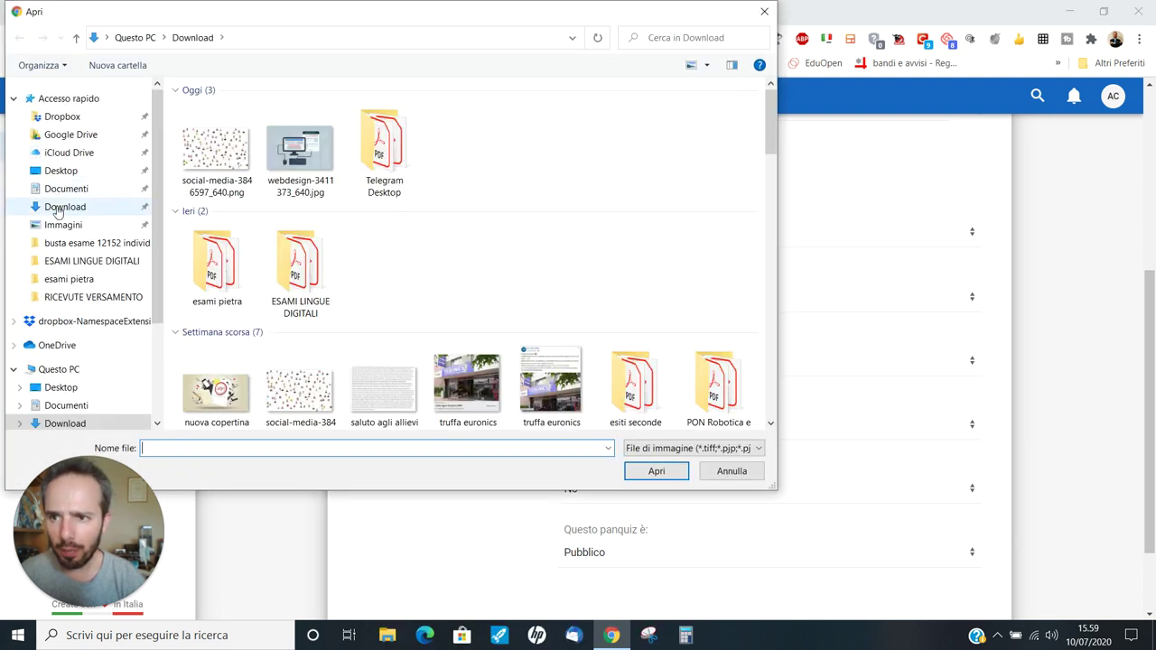
Step: Set webdesign-3411373_640.jpg from the Download folder as the quiz cover image
click(52, 207)
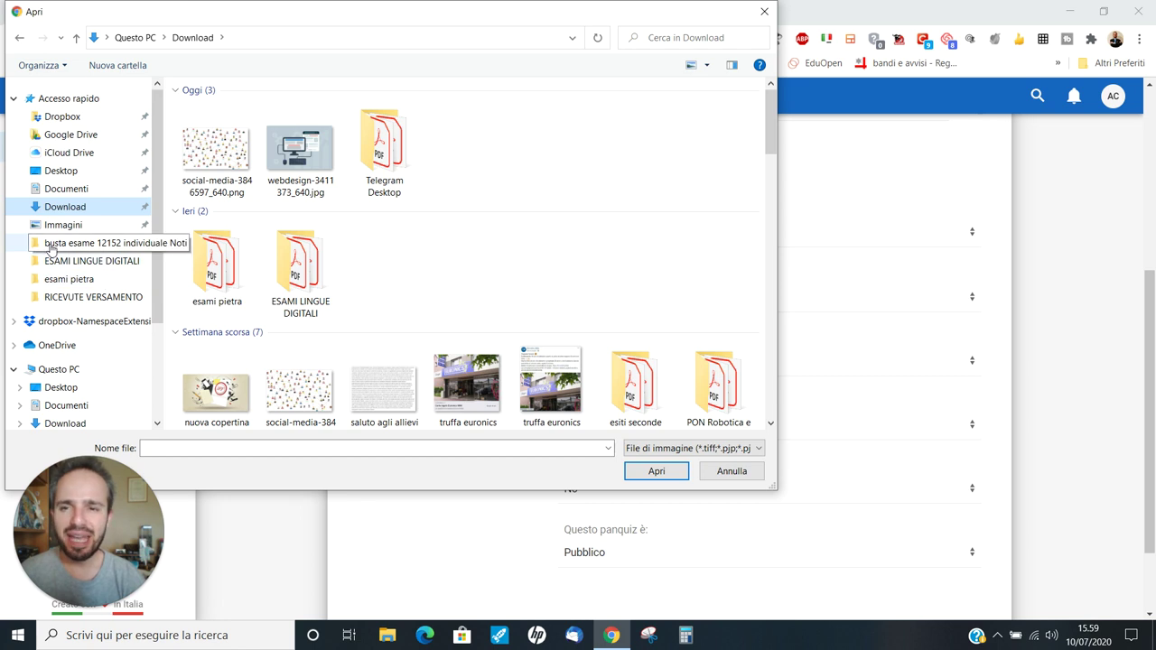
click(290, 154)
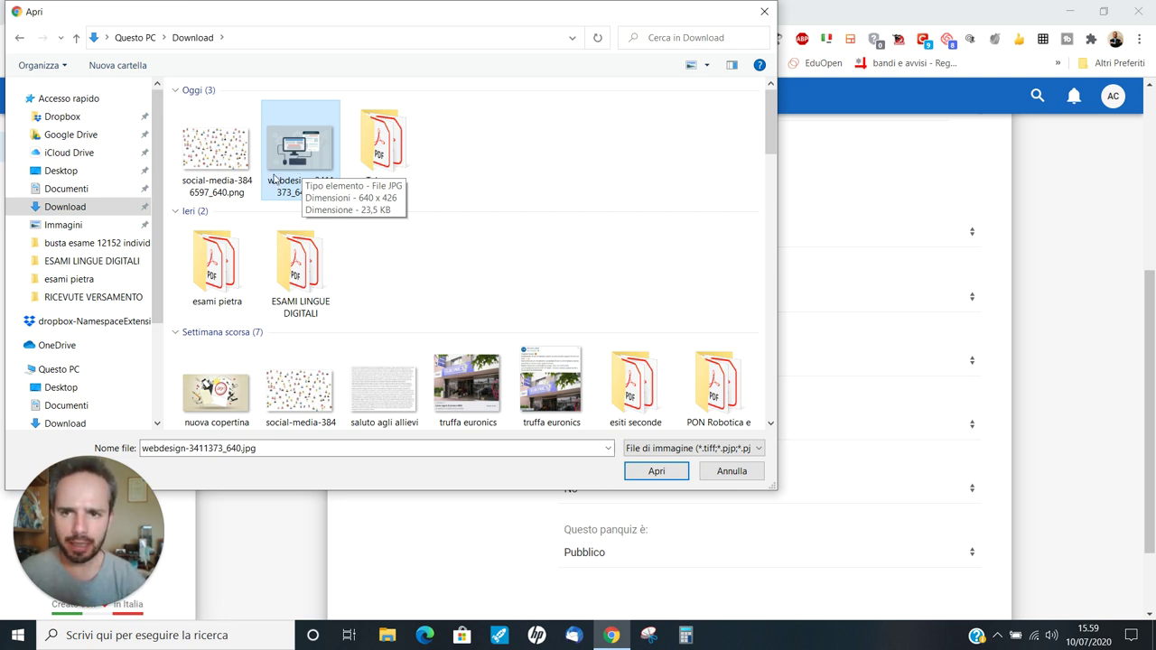
click(657, 473)
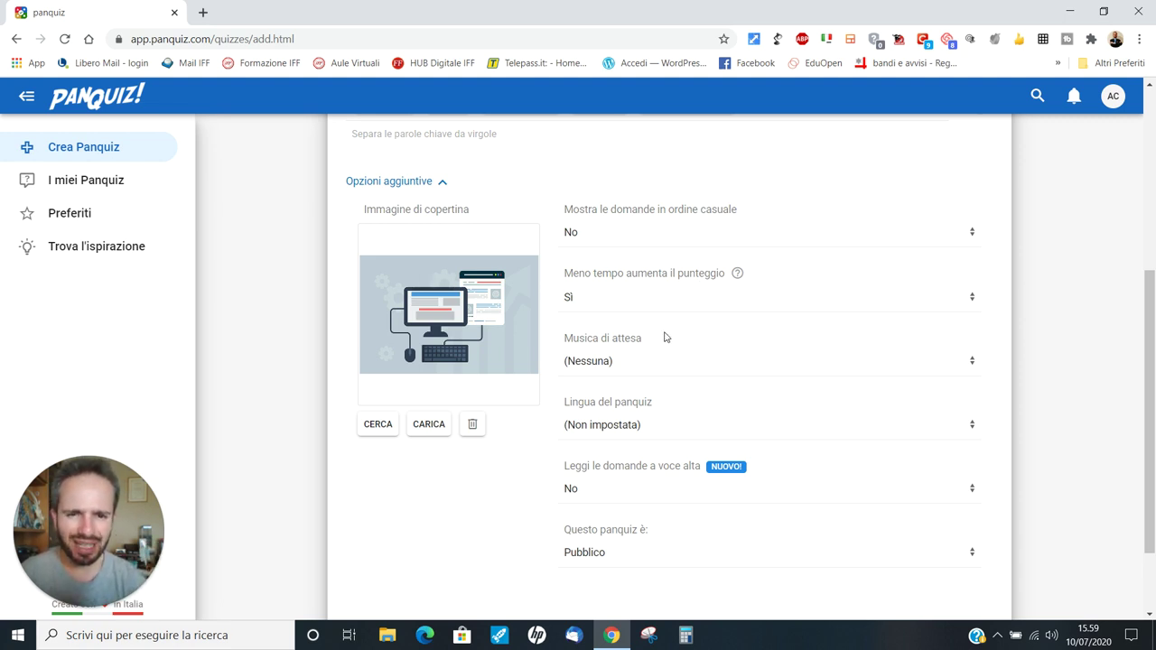
Step: Choose Perception as waiting music, preview it, and set the quiz language to Italiano
click(972, 363)
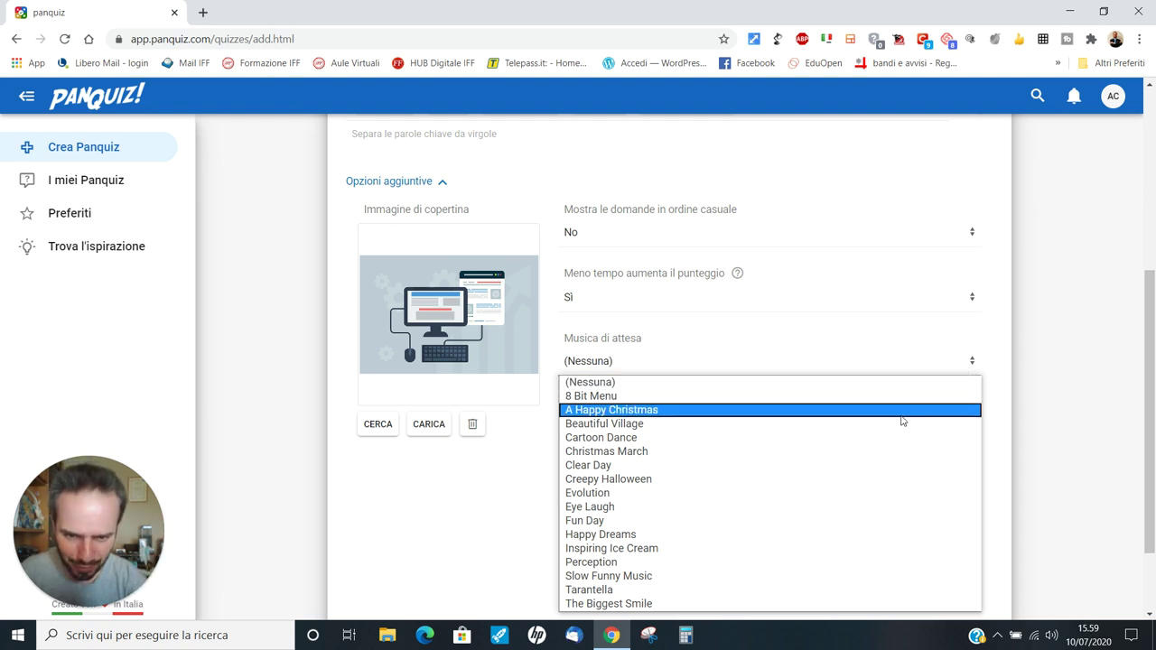
click(605, 564)
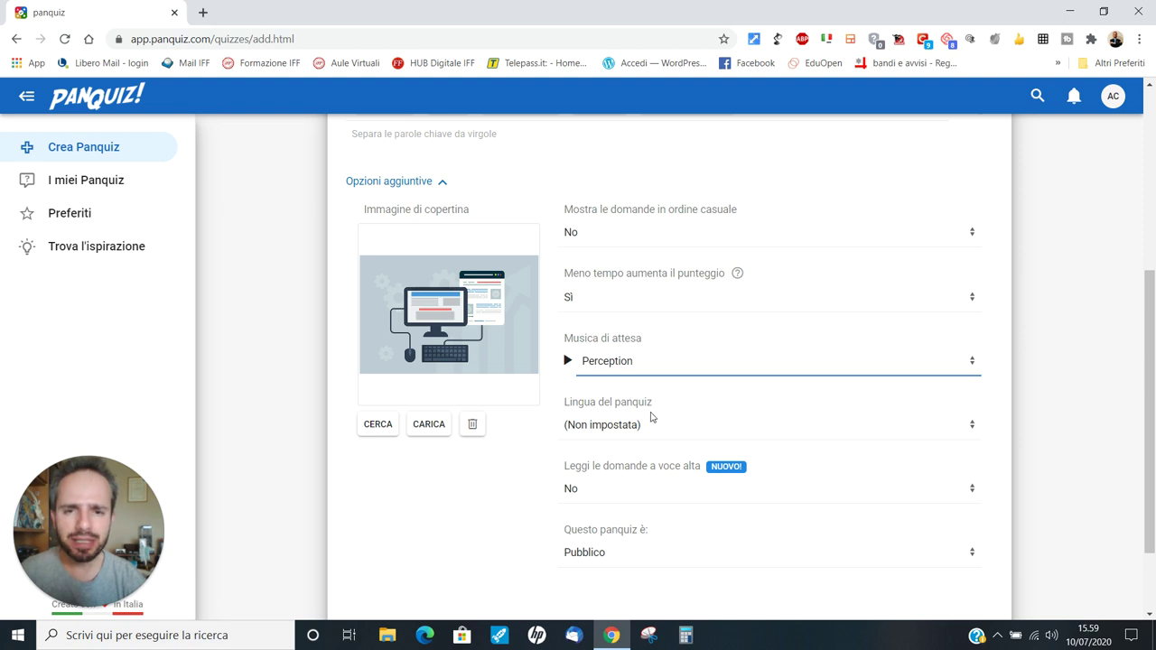
click(569, 363)
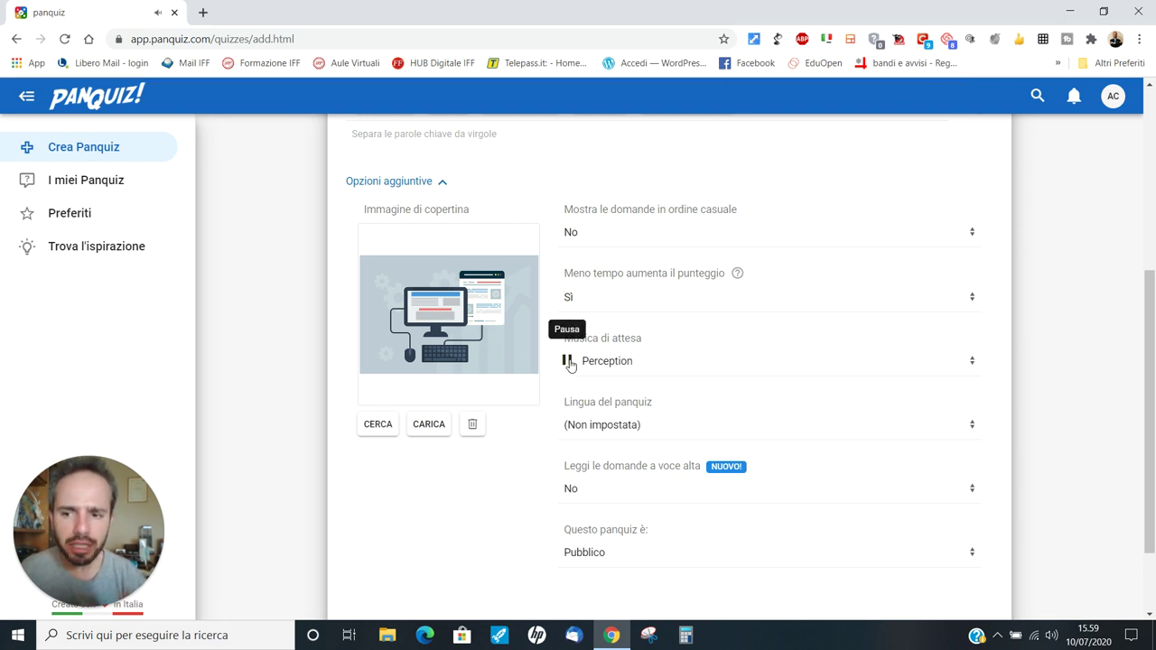
click(568, 362)
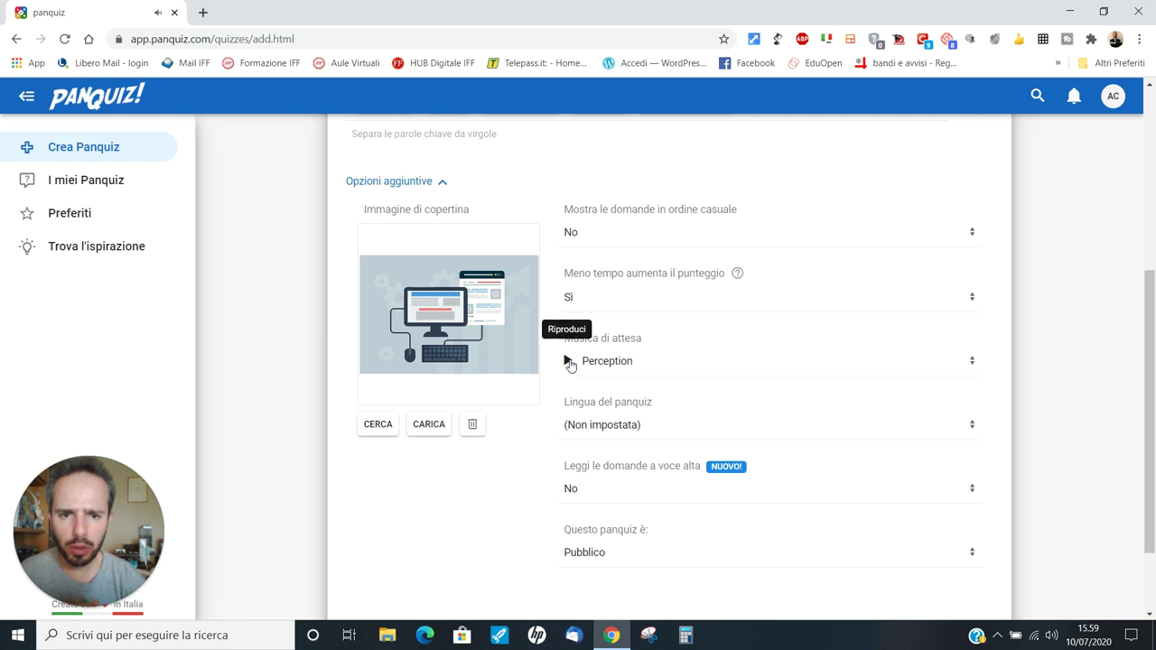
click(610, 432)
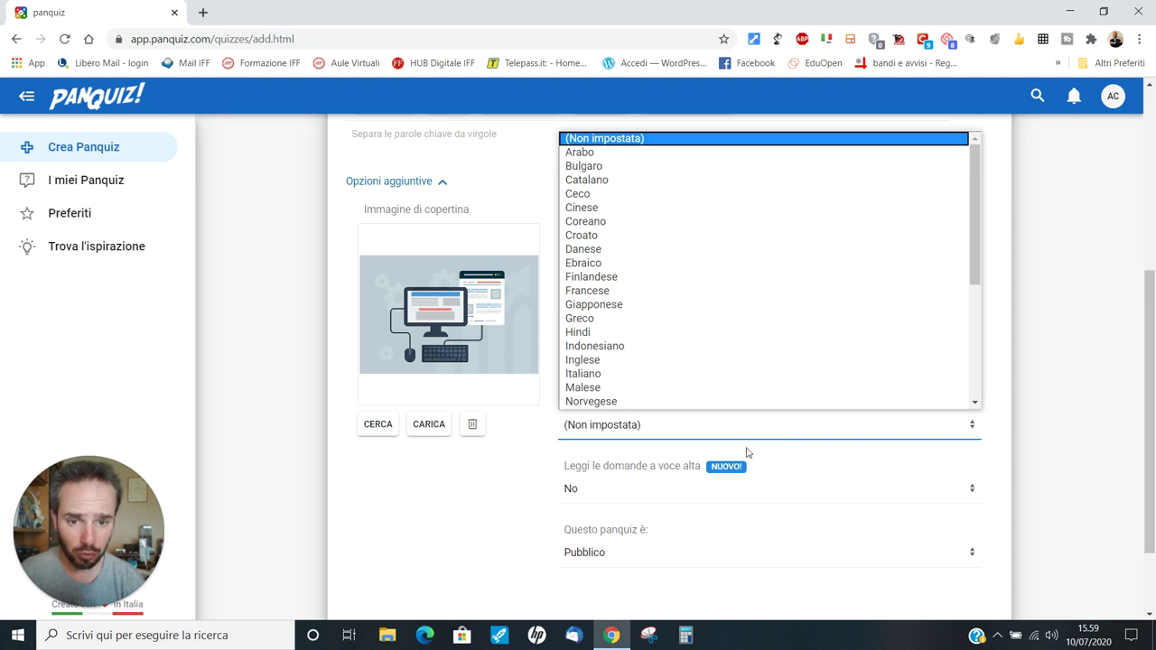
click(586, 374)
Step: Have questions read aloud with Pietro's voice and keep the quiz Pubblico
scroll(595, 440, down, 2)
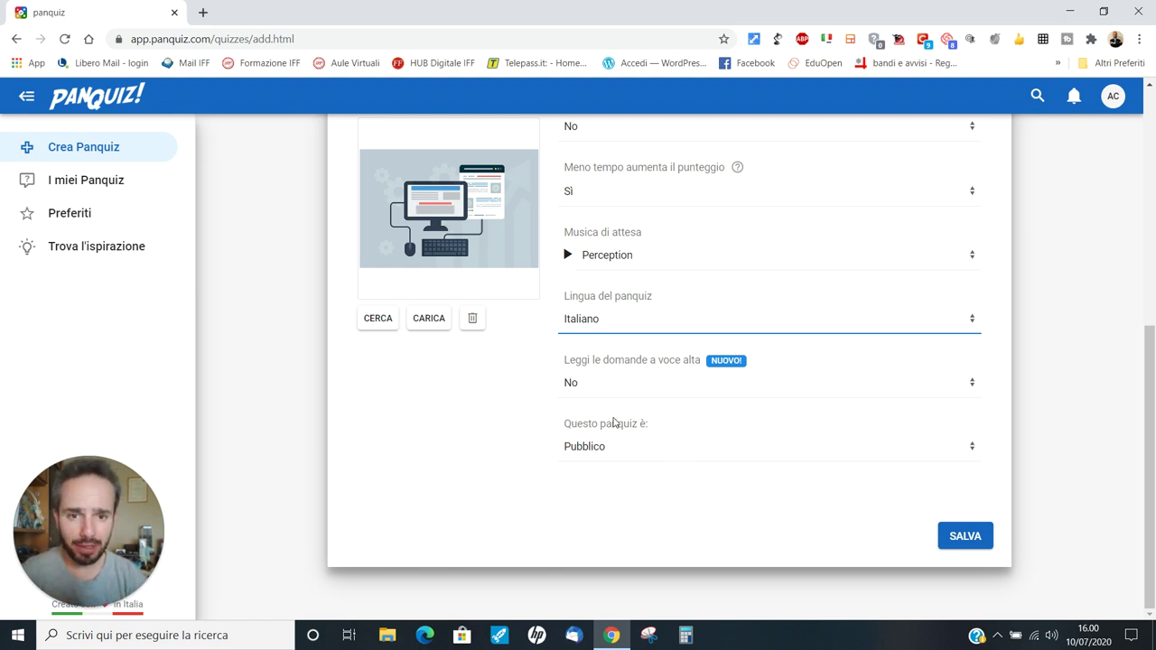
click(973, 382)
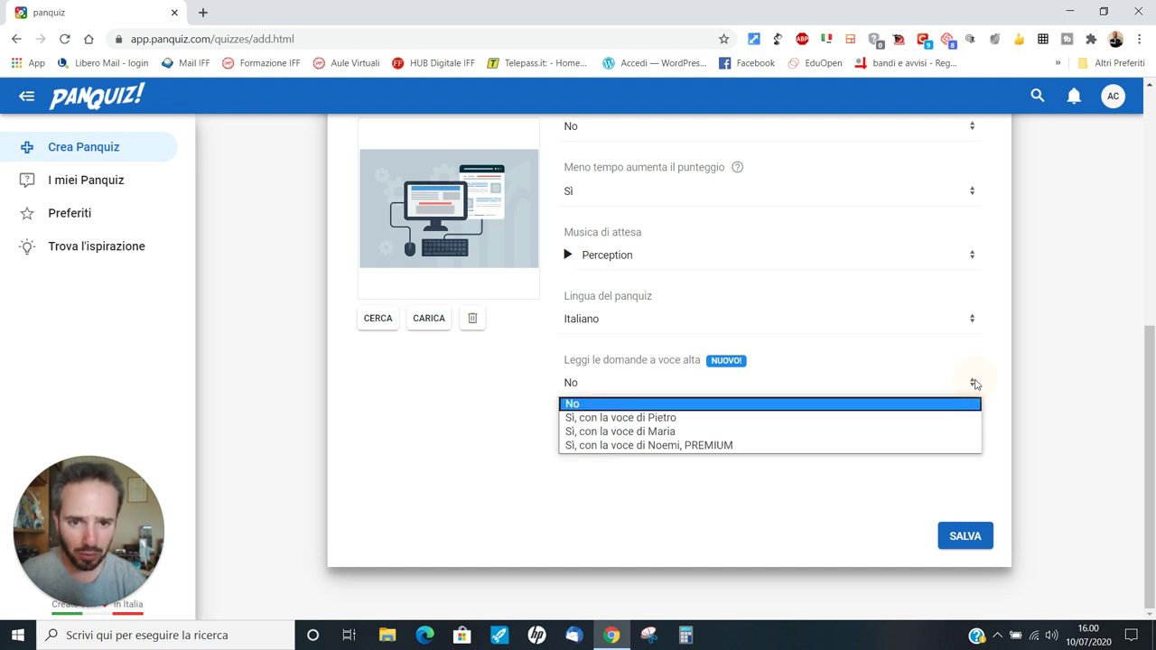
click(618, 420)
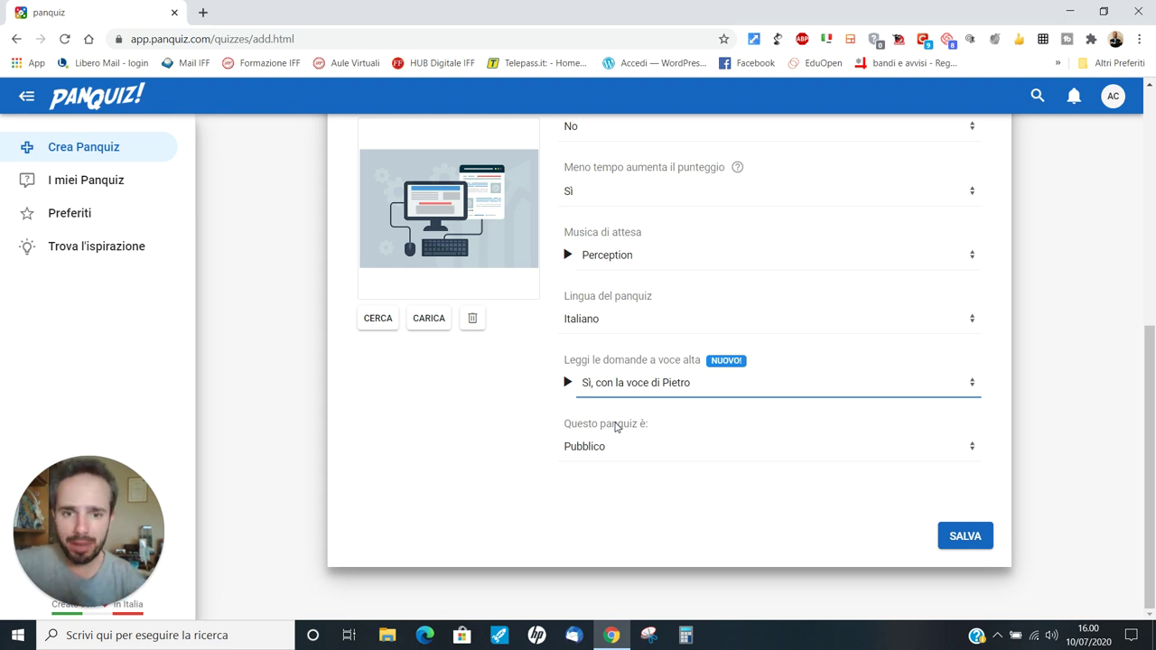
click(606, 455)
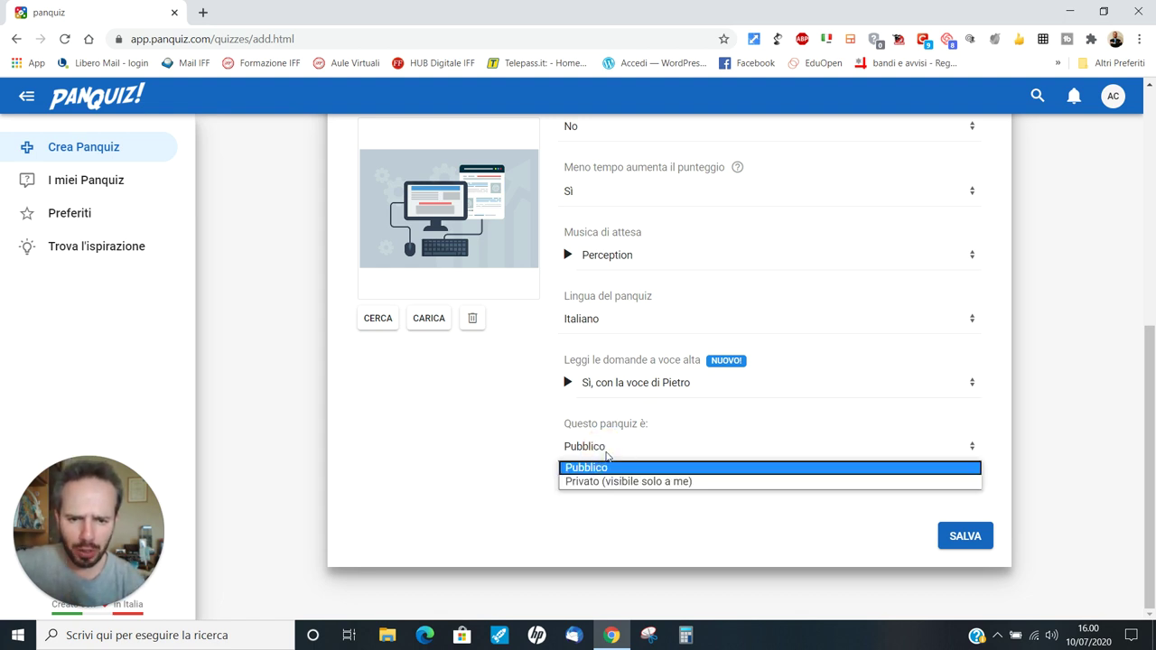
click(617, 446)
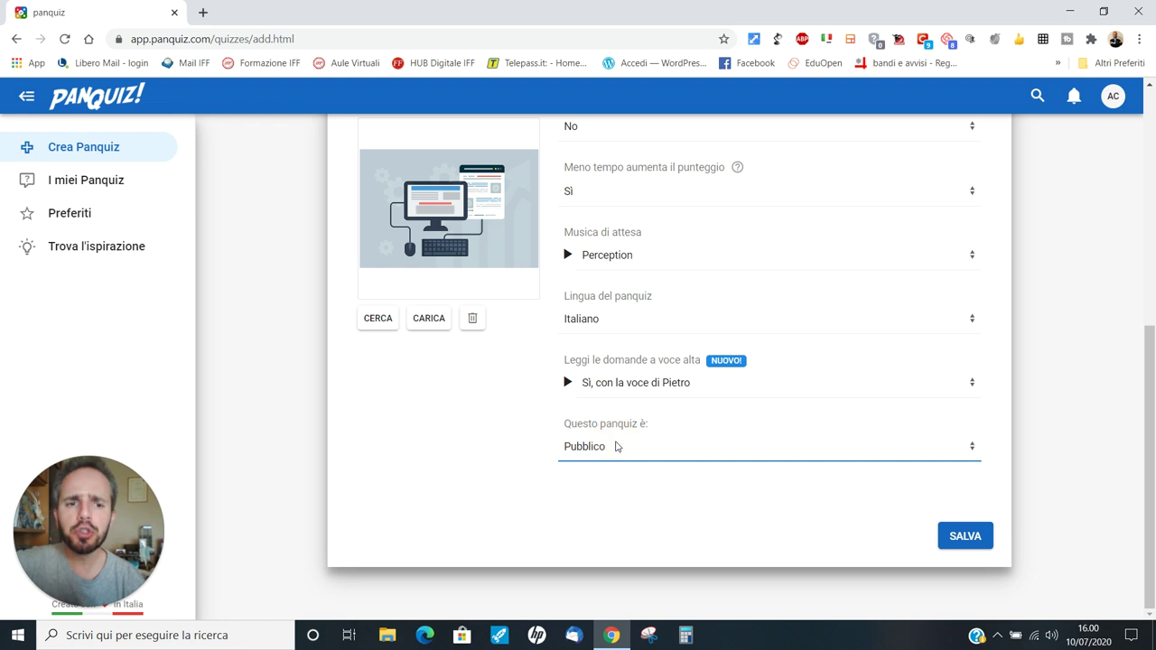
Step: Save the settings and write question 1: 'In che anno è nata Internet?'
click(959, 539)
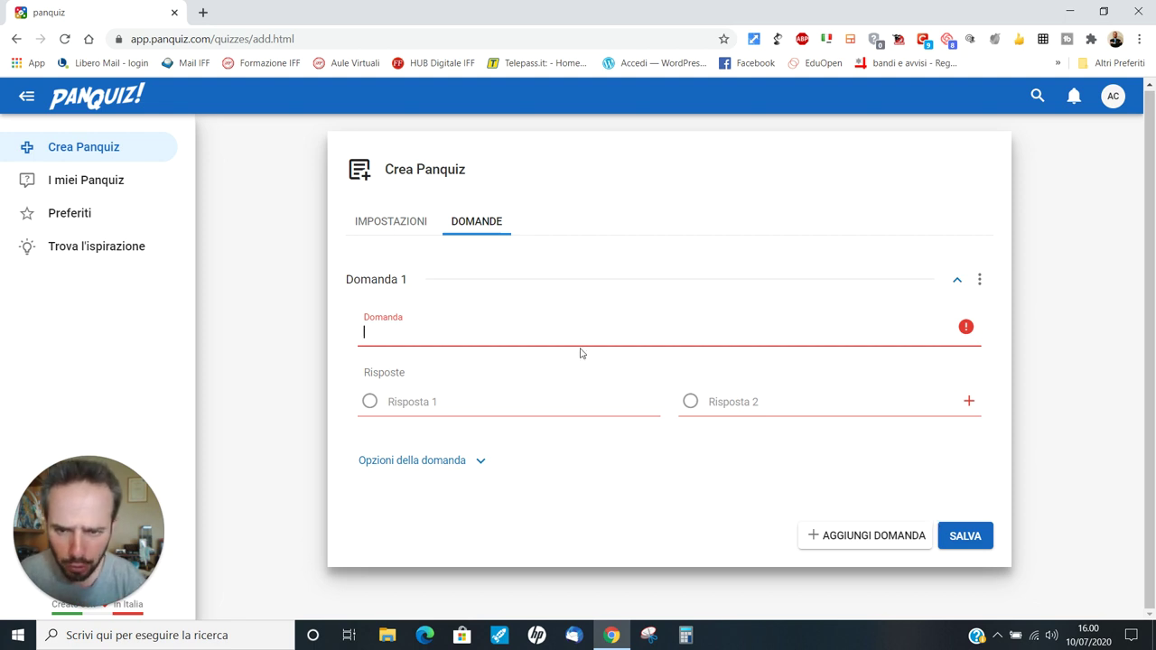
text(In che)
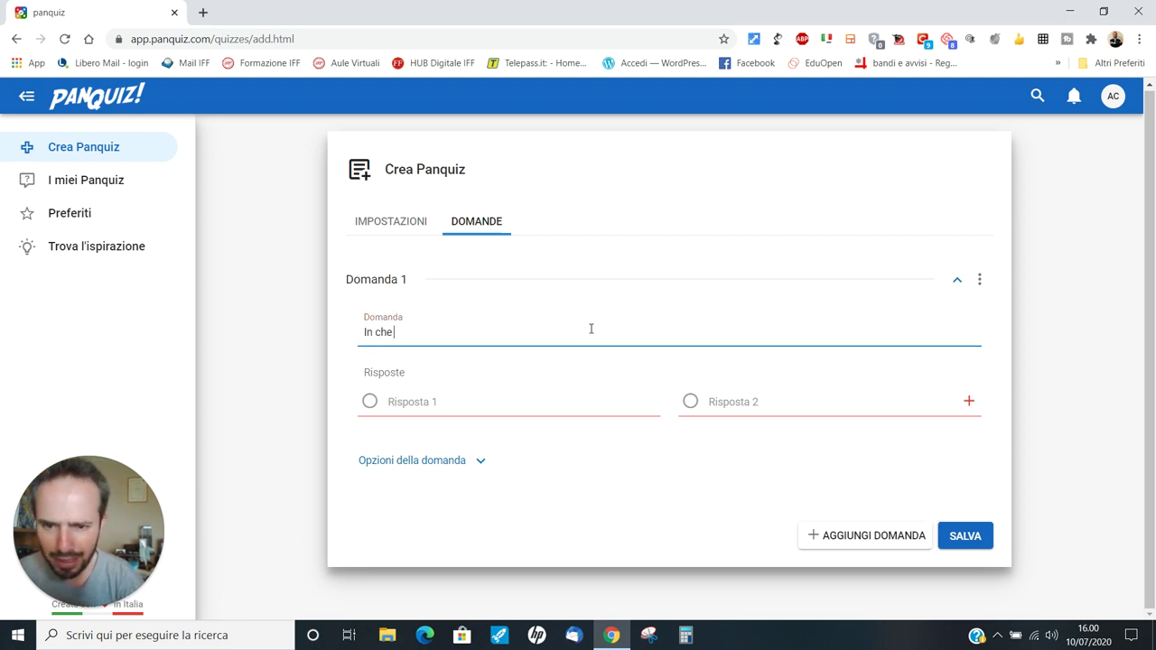
text( anno è nato Internet)
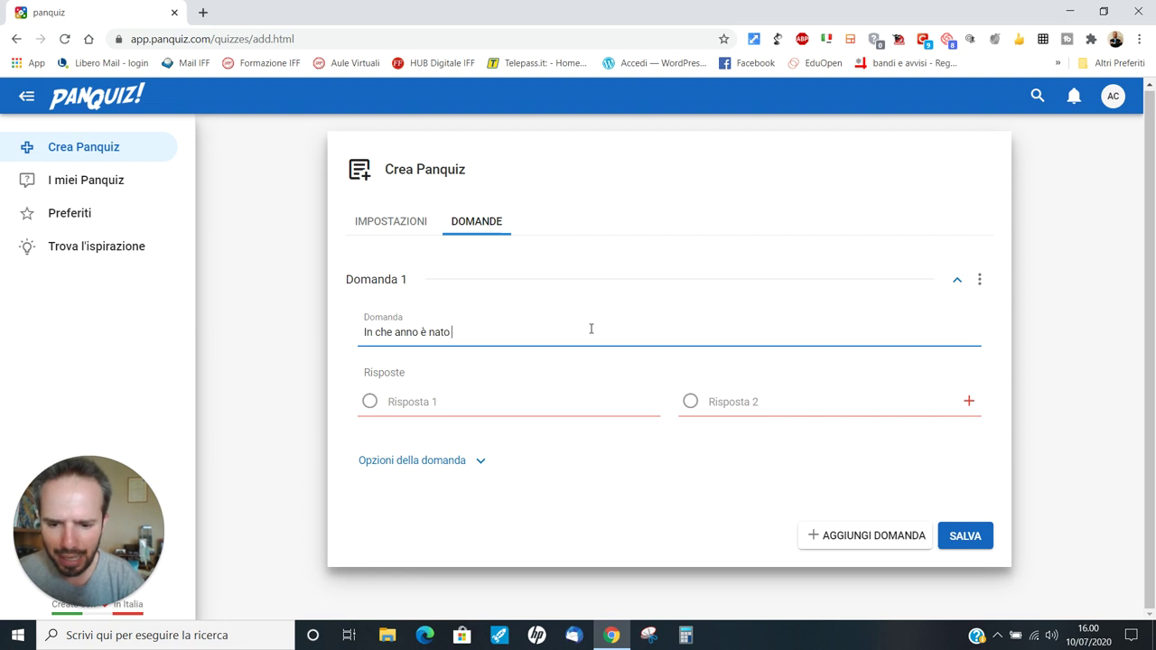
key(BackSpace)
key(BackSpace)
key(BackSpace)
key(BackSpace)
key(BackSpace)
key(BackSpace)
key(BackSpace)
key(BackSpace)
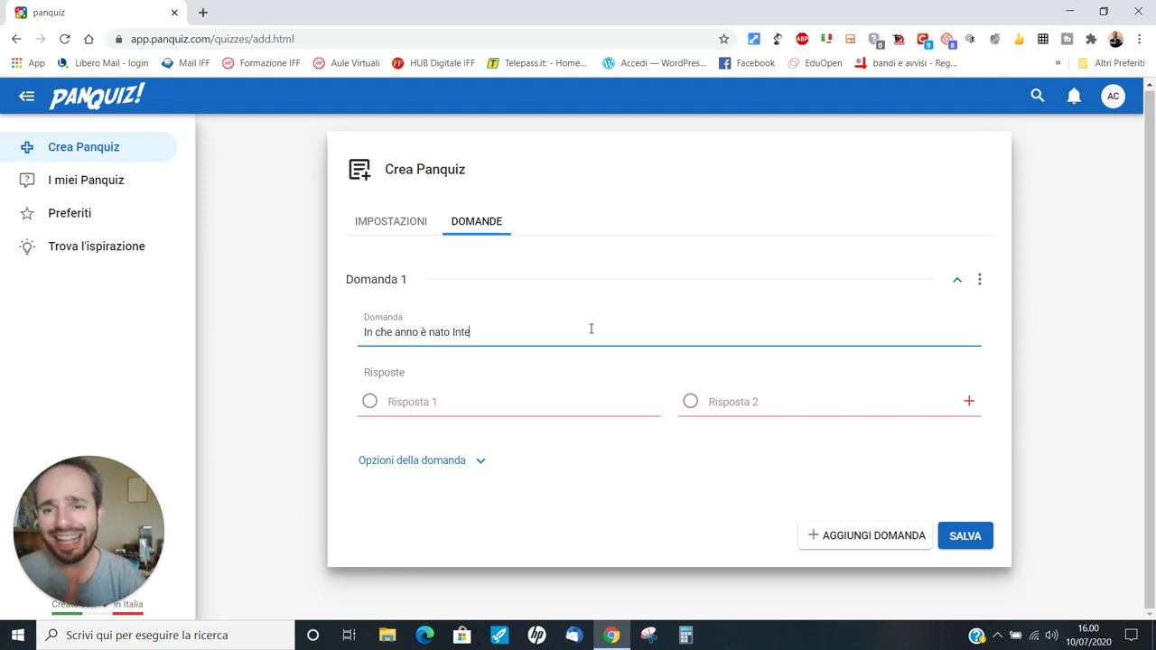
text(a)
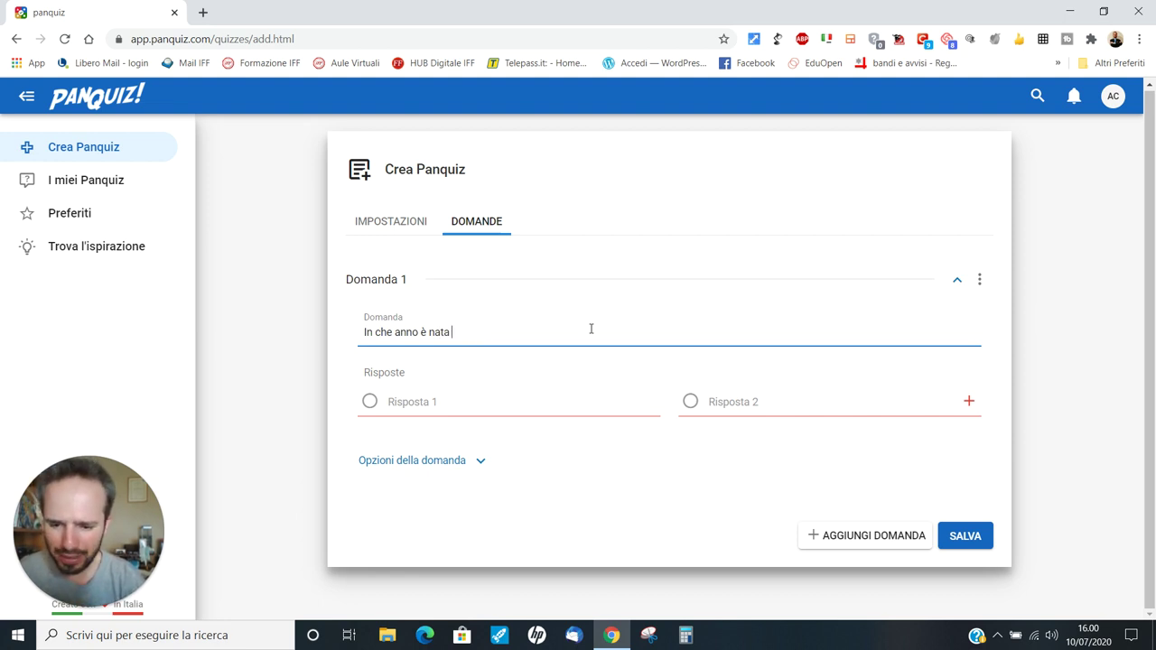
text( Internet)
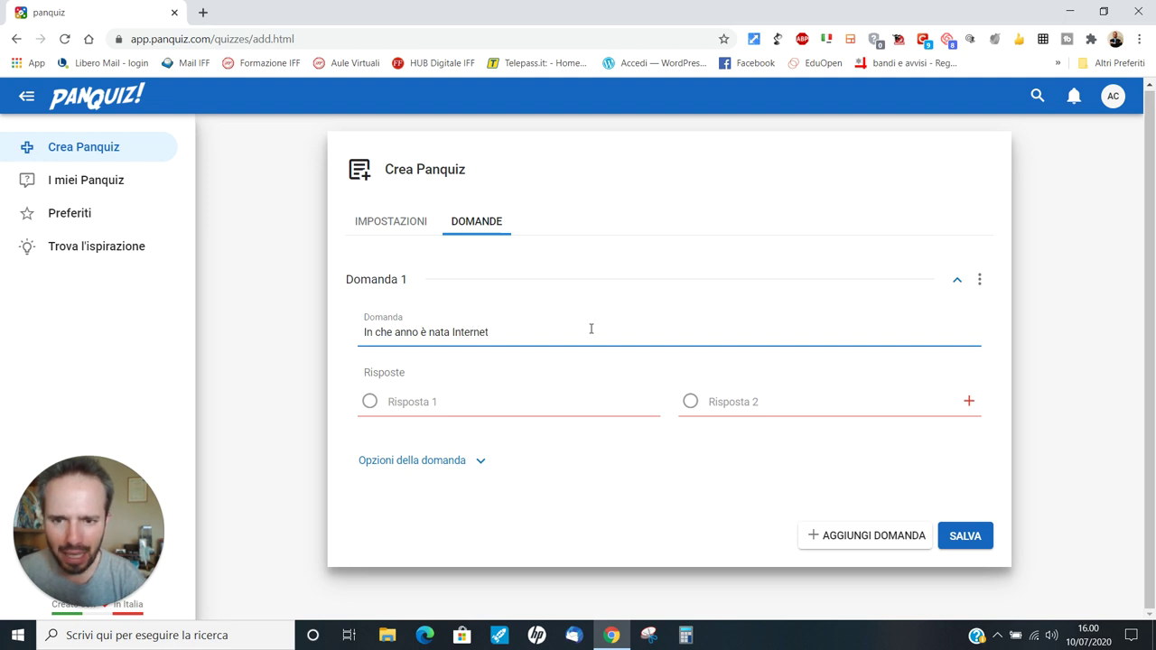
text(?)
Step: Enter answers 1969, 2000 and a third answer 1991, and expand the question options
click(424, 401)
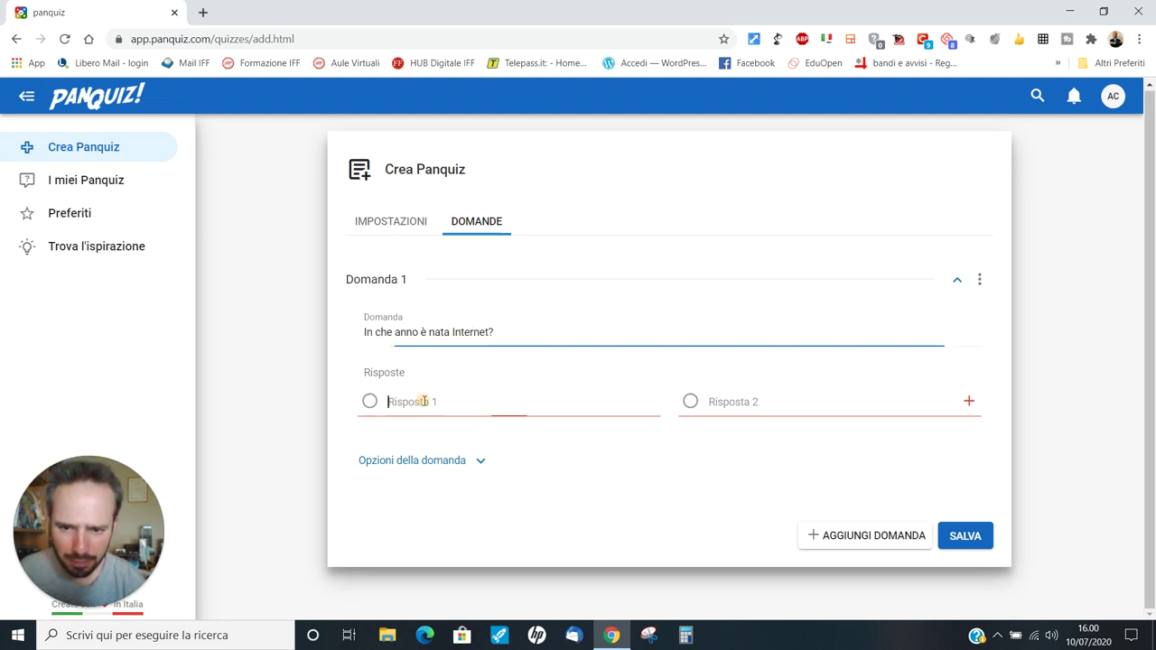
text(1969)
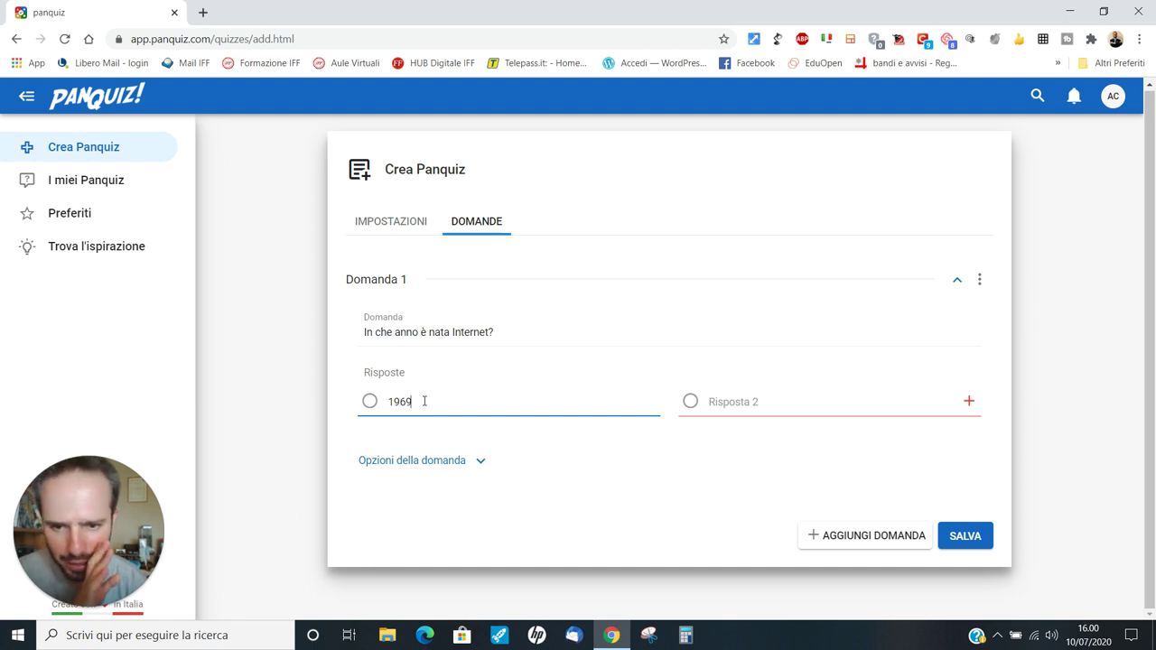
click(788, 401)
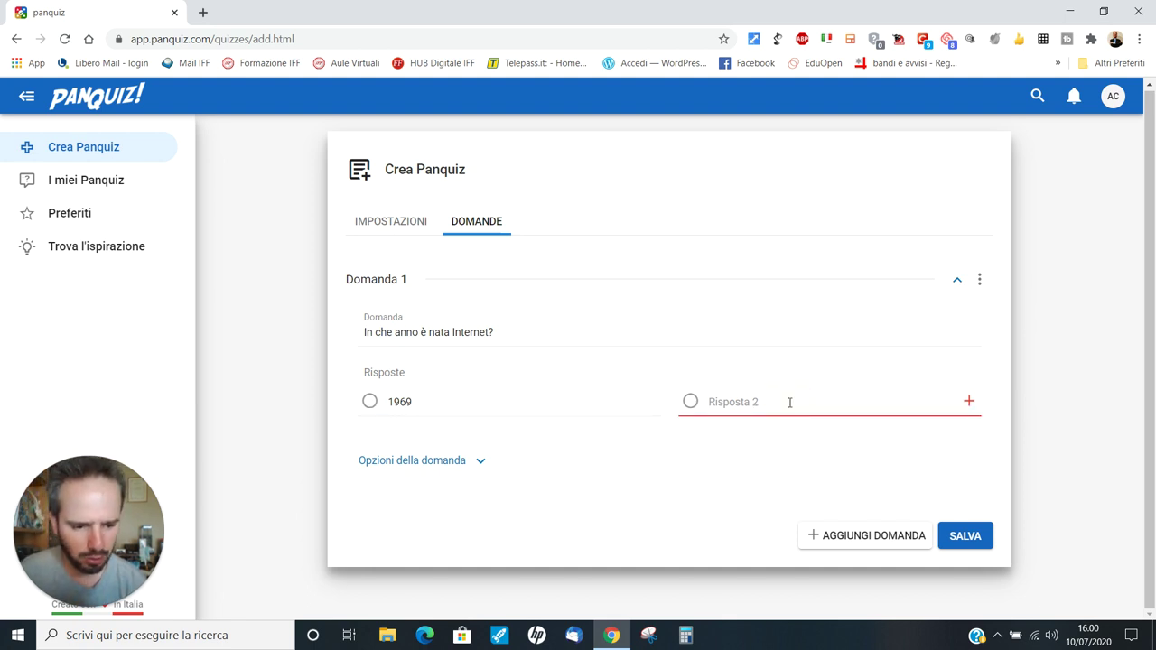
text(2000)
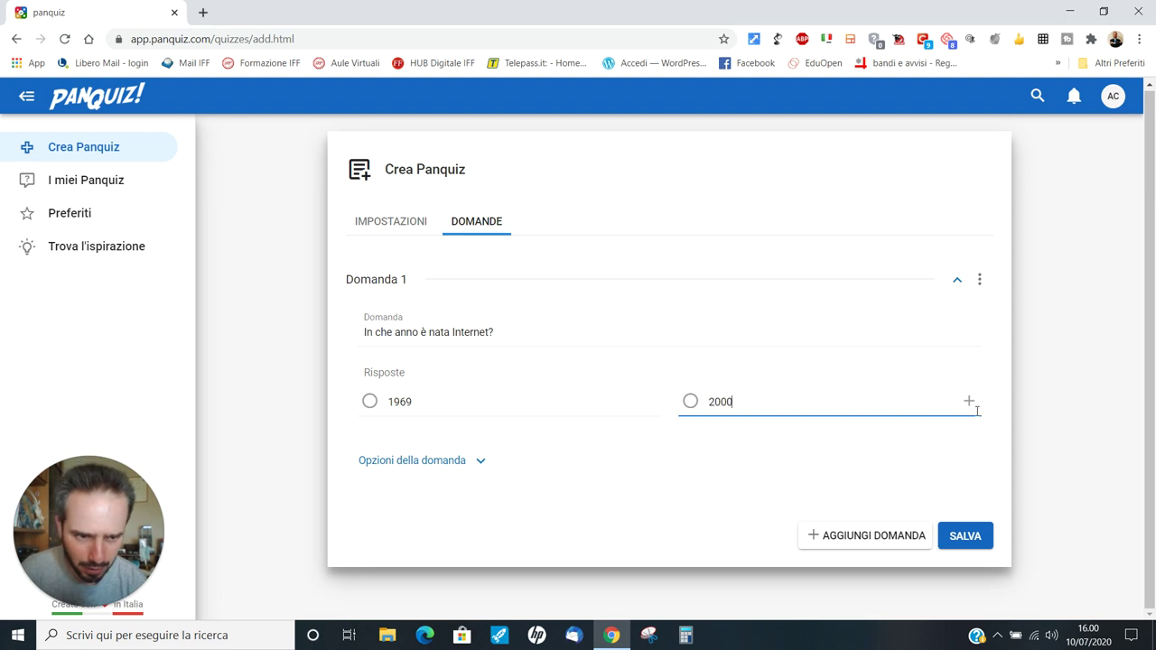
click(969, 400)
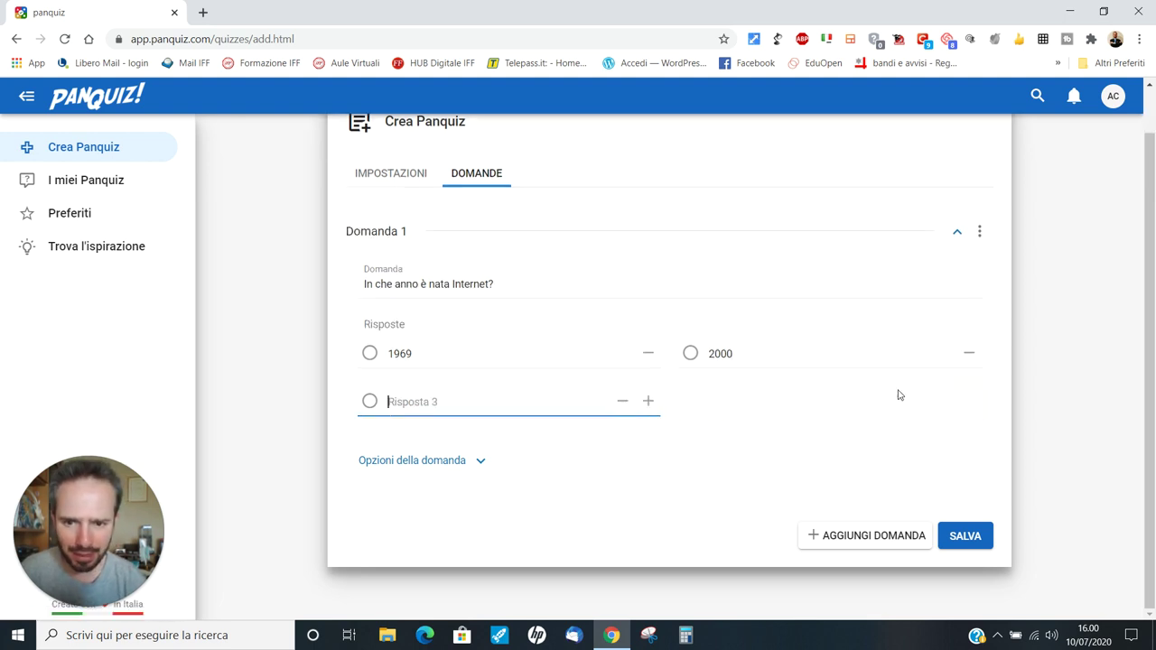
text(1991)
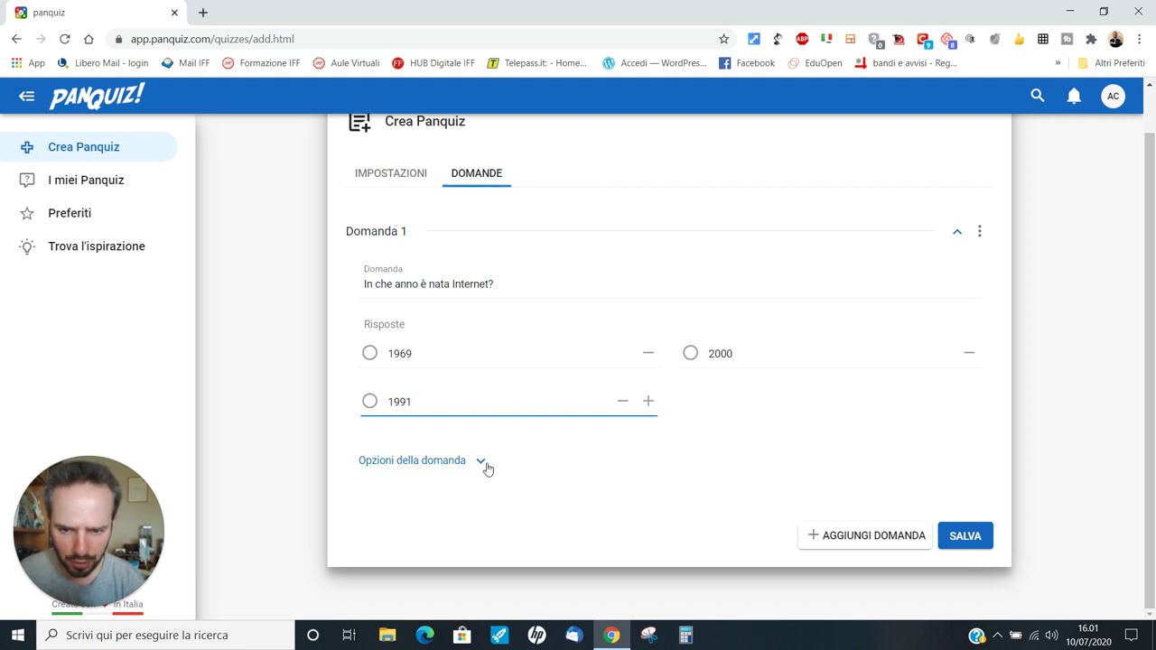
click(483, 464)
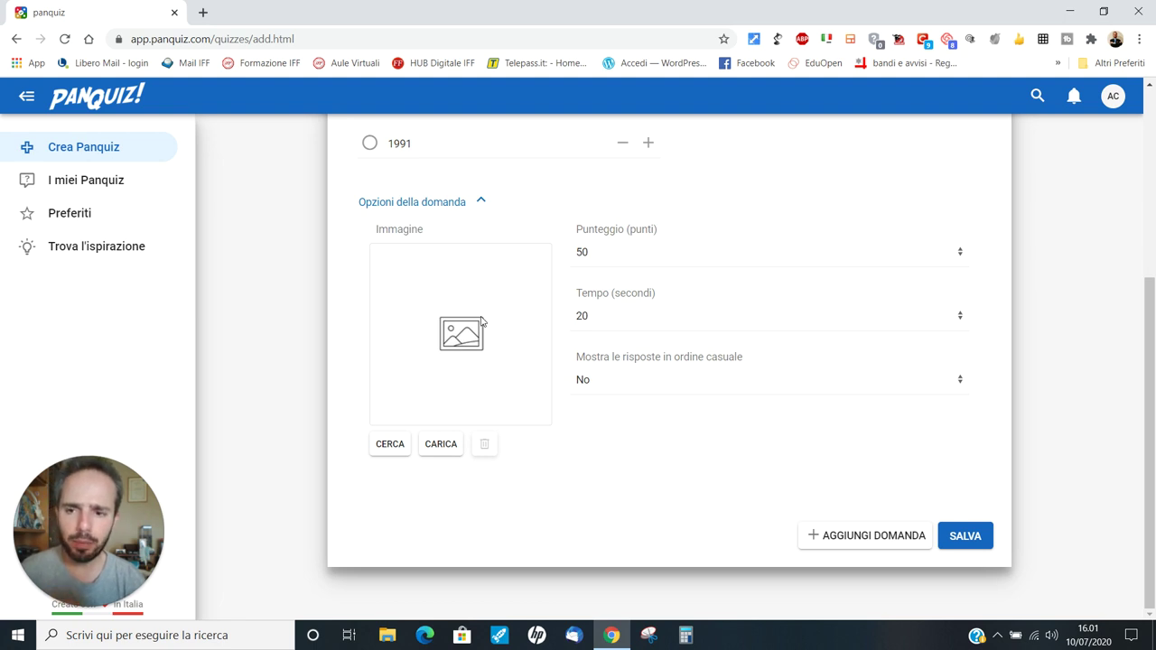
Step: Attach social-media-3846597_640.png from Download as question 1's image
click(452, 443)
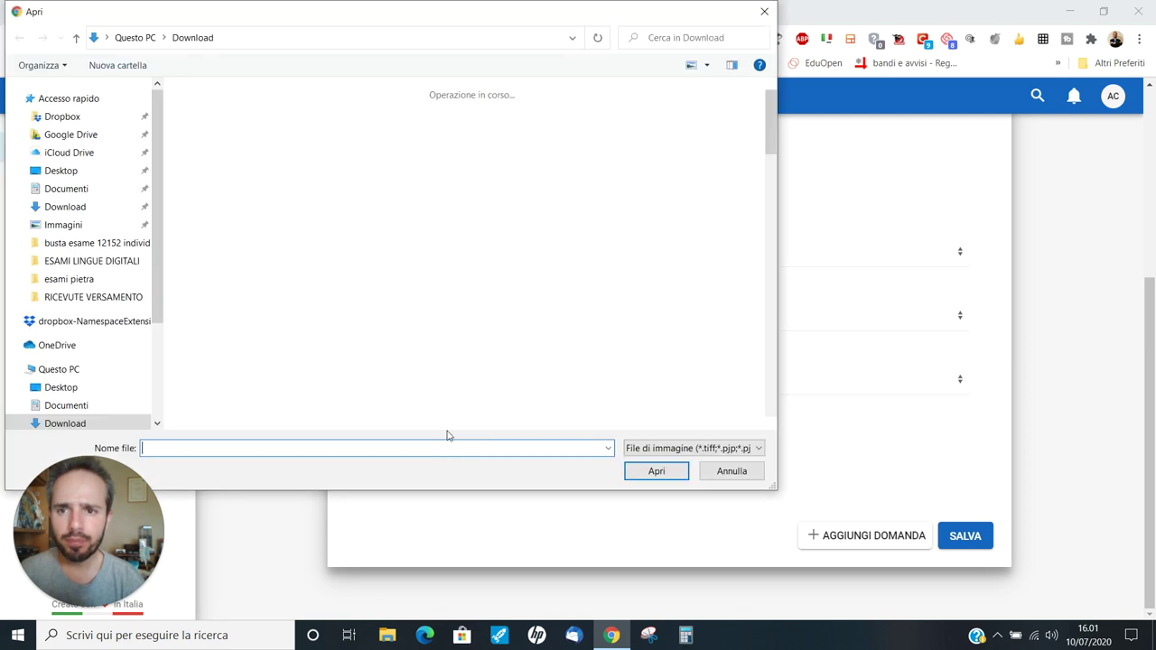
click(204, 154)
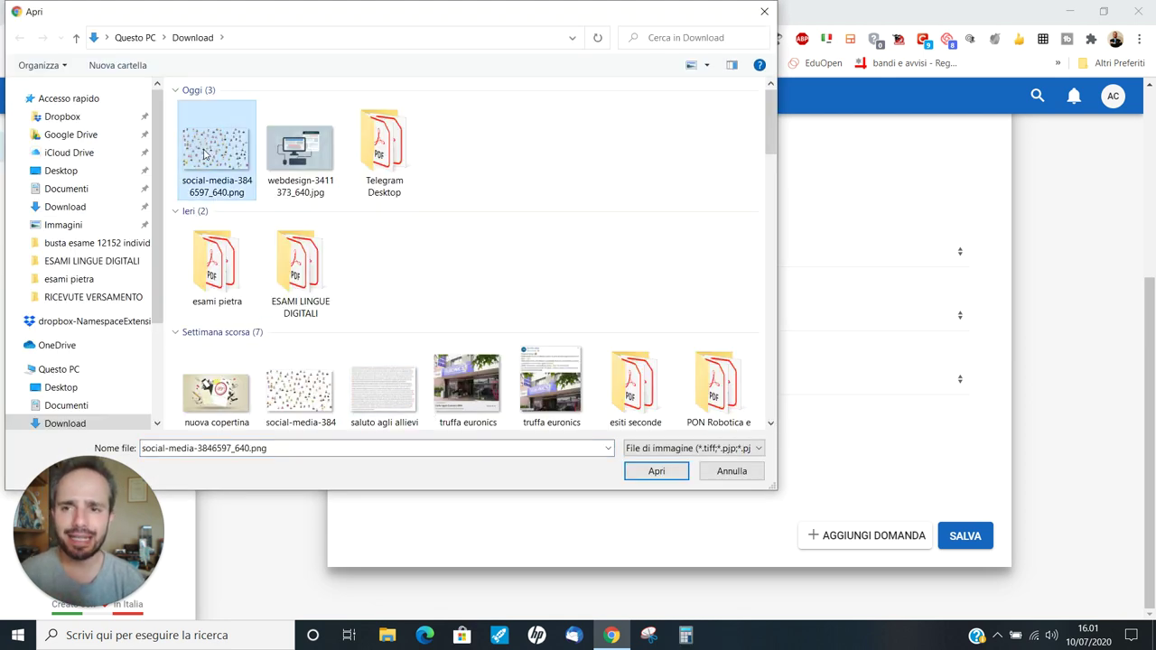
click(678, 471)
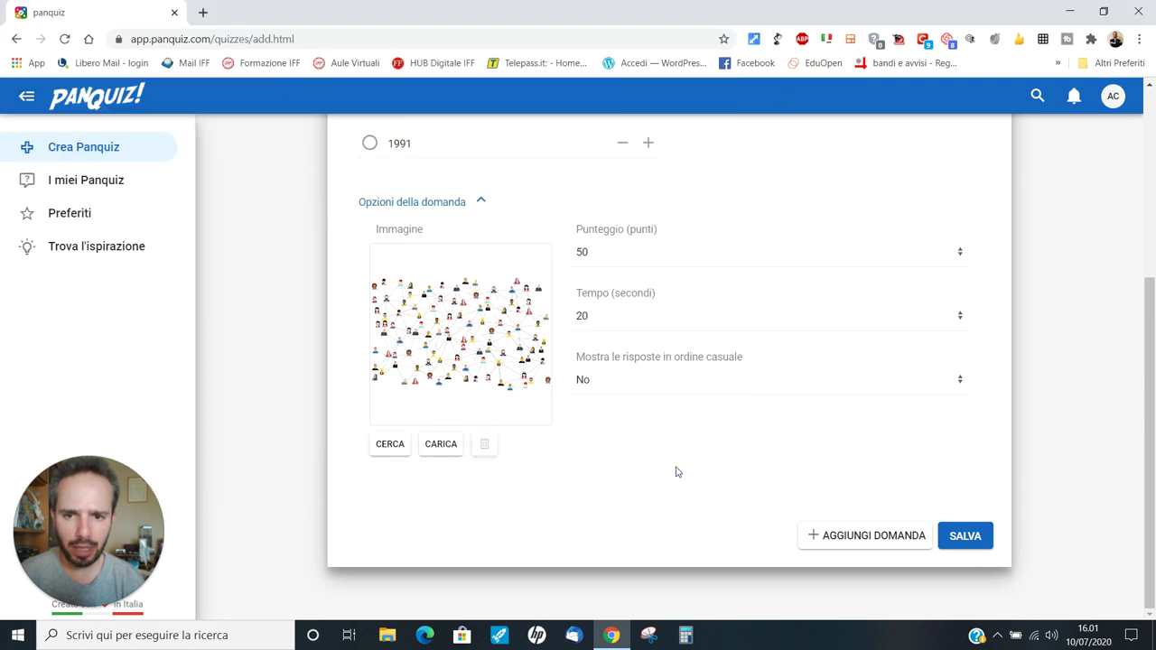
Step: Set question 1 to 10 points and 30 seconds, then try saving, which fails without a correct answer
scroll(519, 382, up, 1)
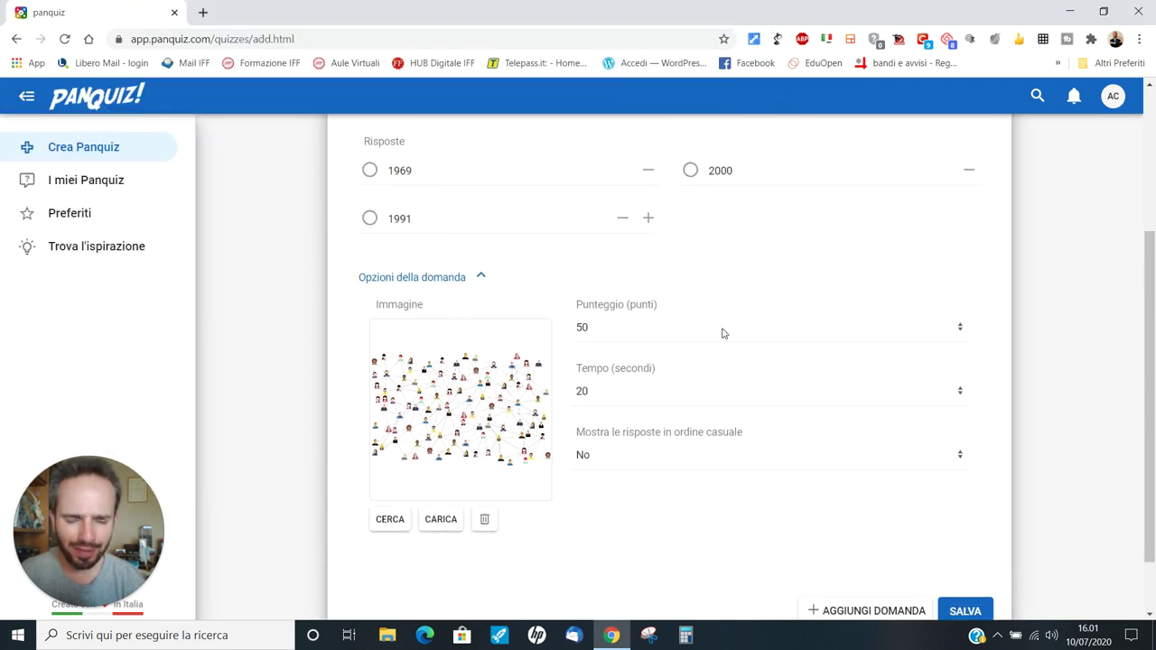
click(736, 336)
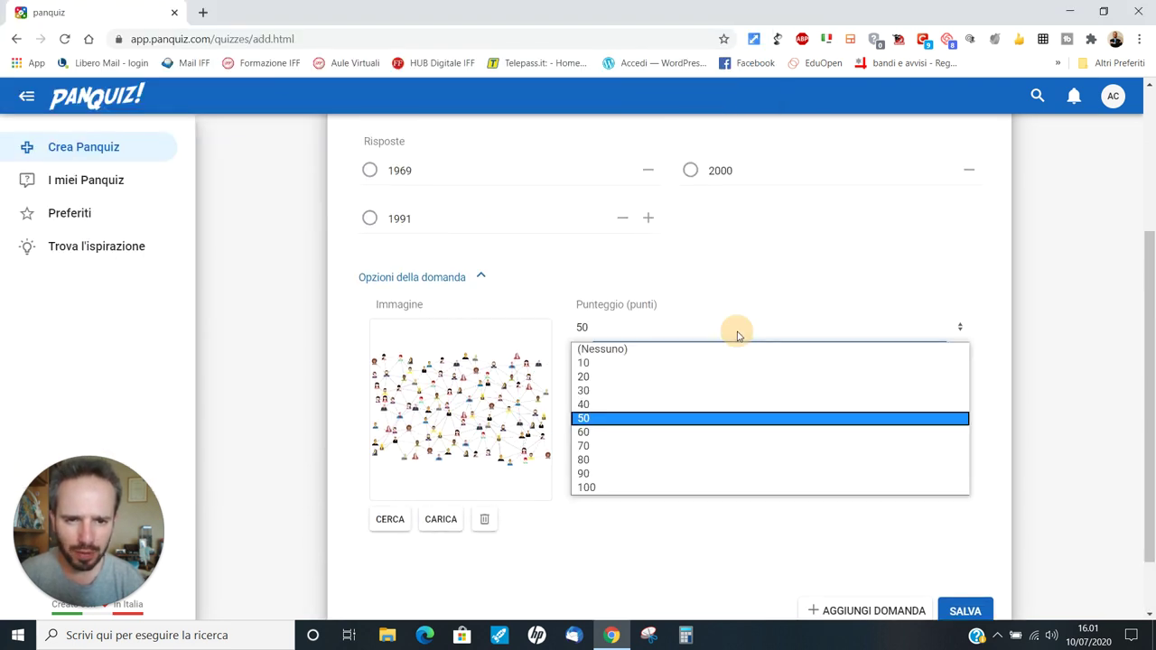
click(624, 366)
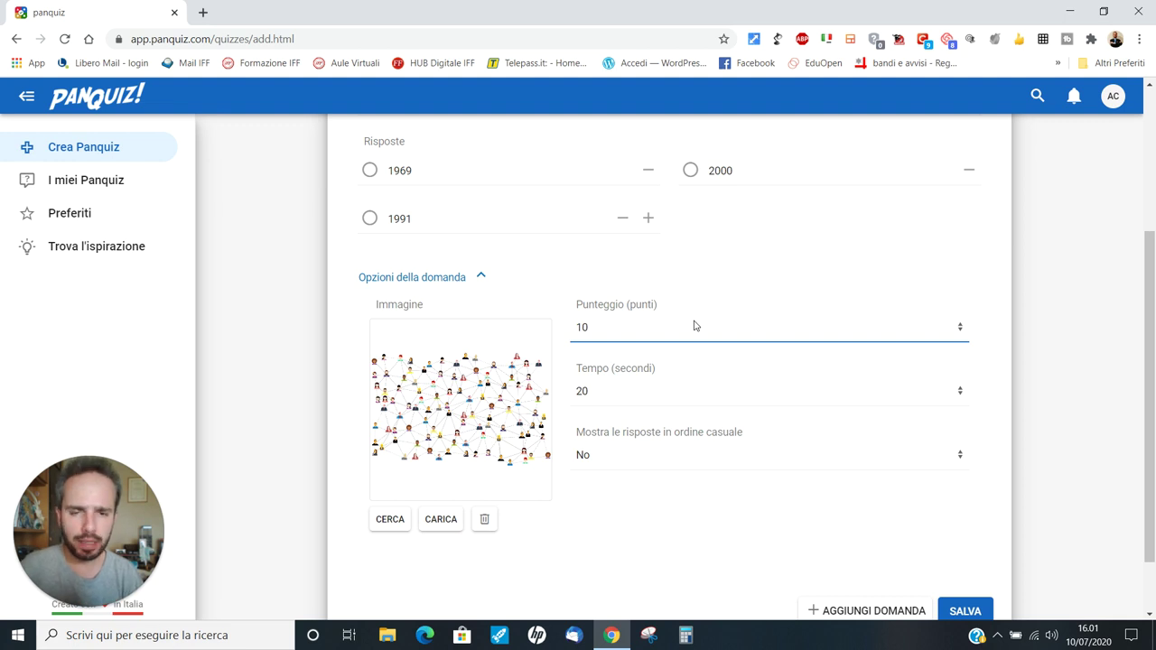
scroll(695, 326, down, 1)
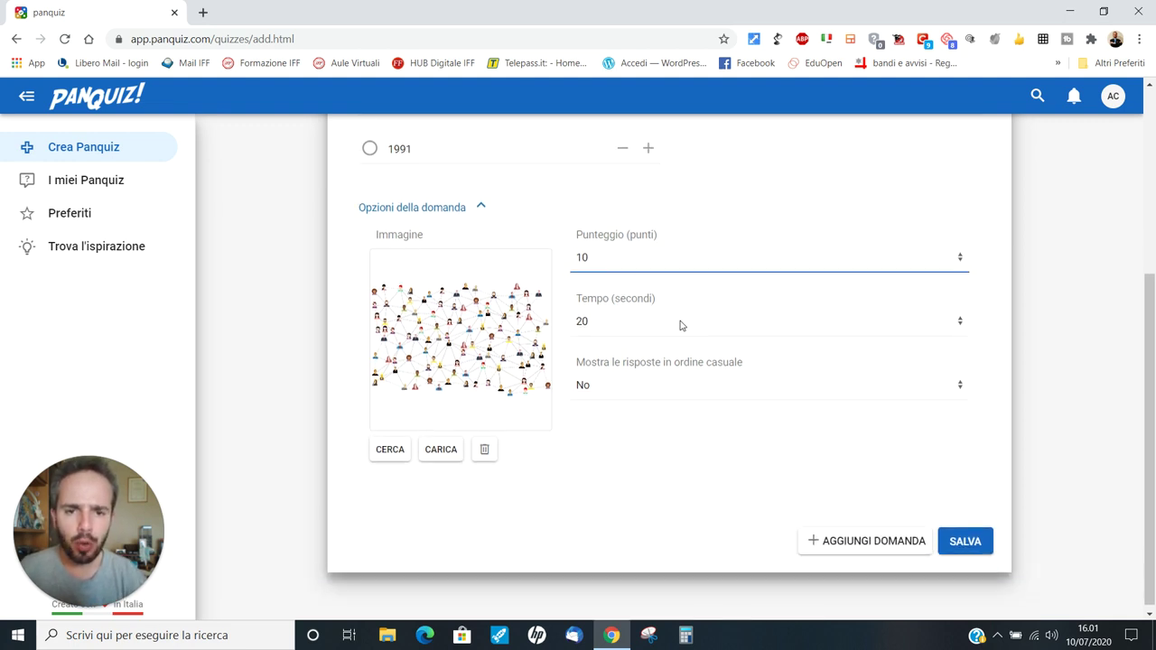
click(963, 316)
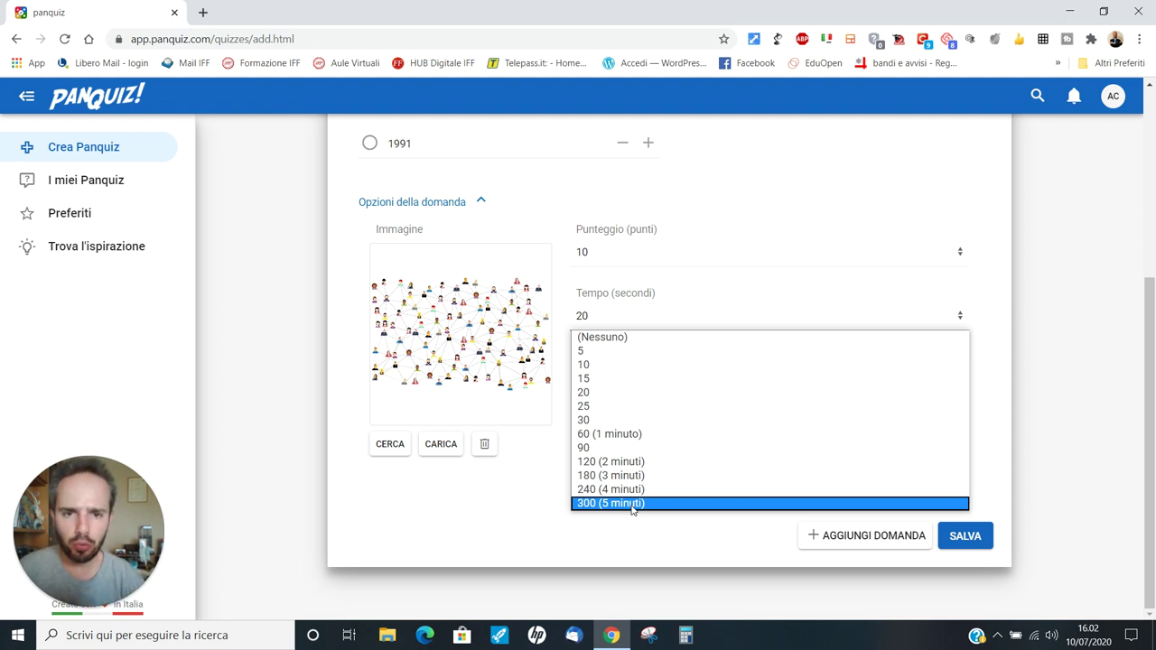
click(641, 421)
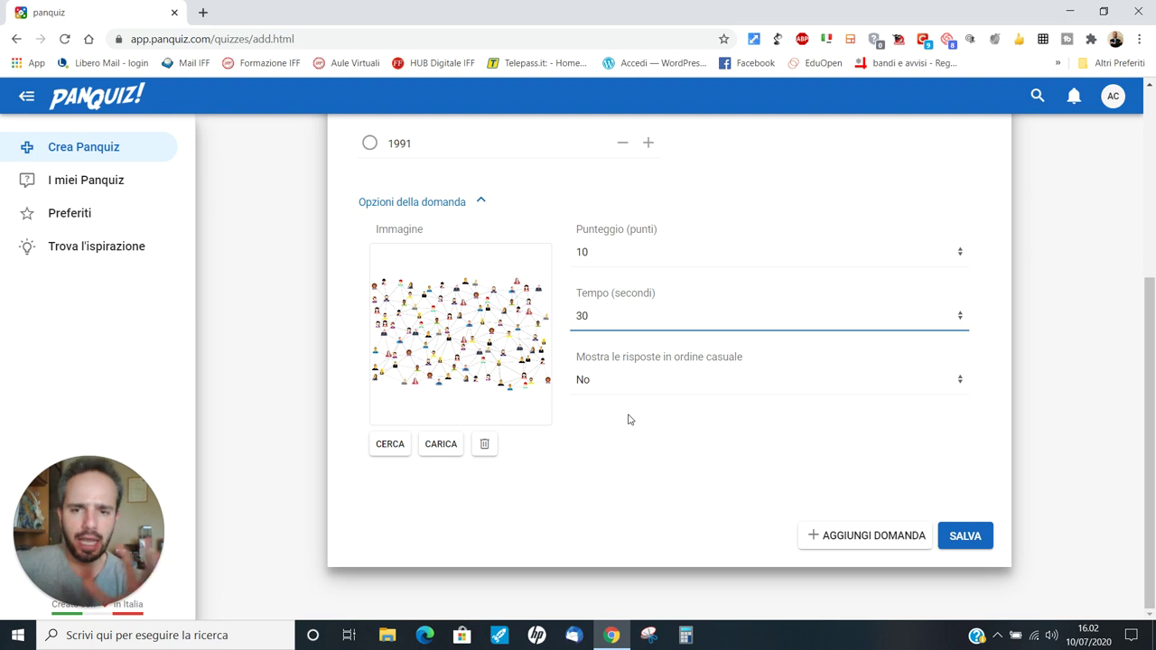
click(969, 541)
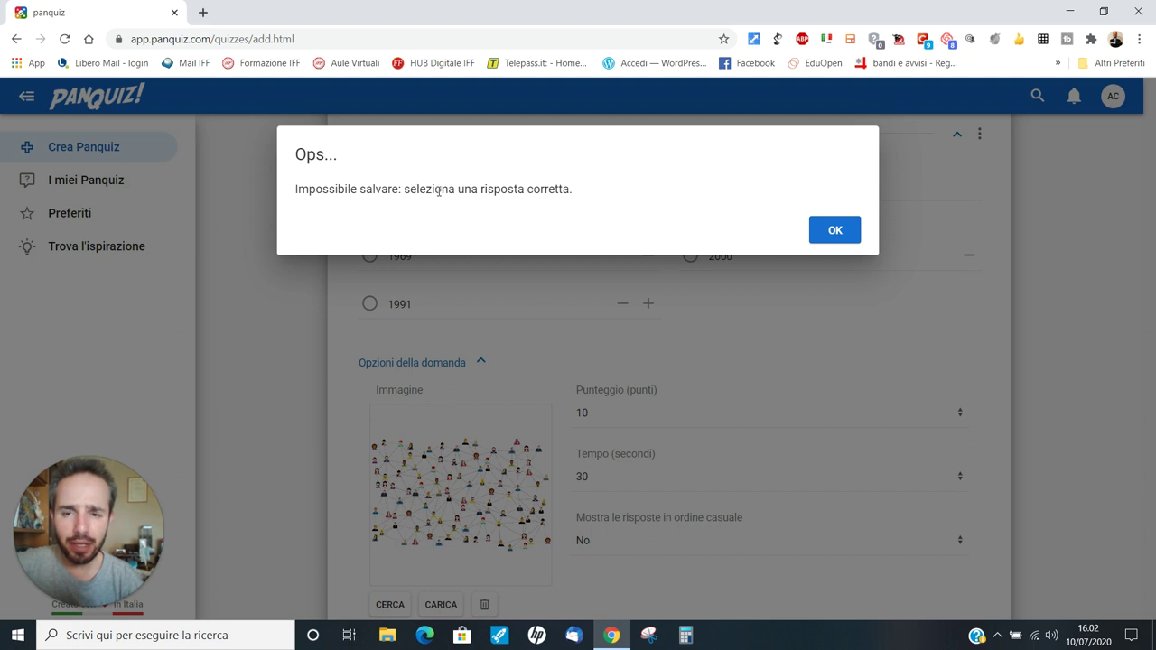
Step: Dismiss the save error, mark 1969 as the correct answer, and save the quiz
click(828, 227)
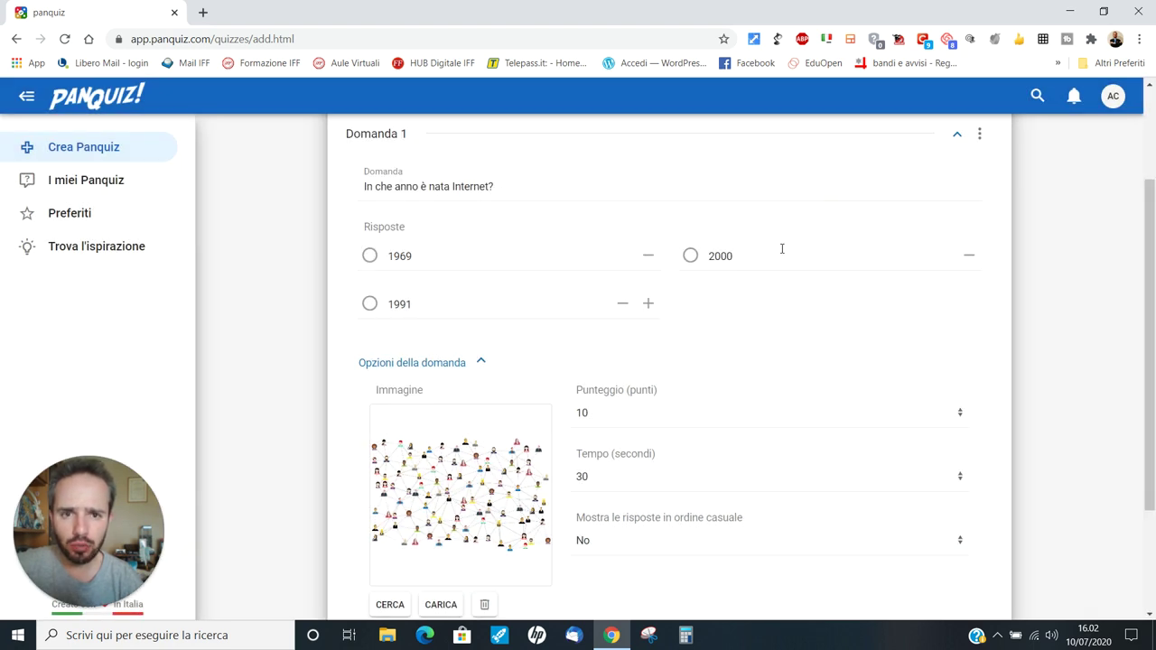
click(370, 256)
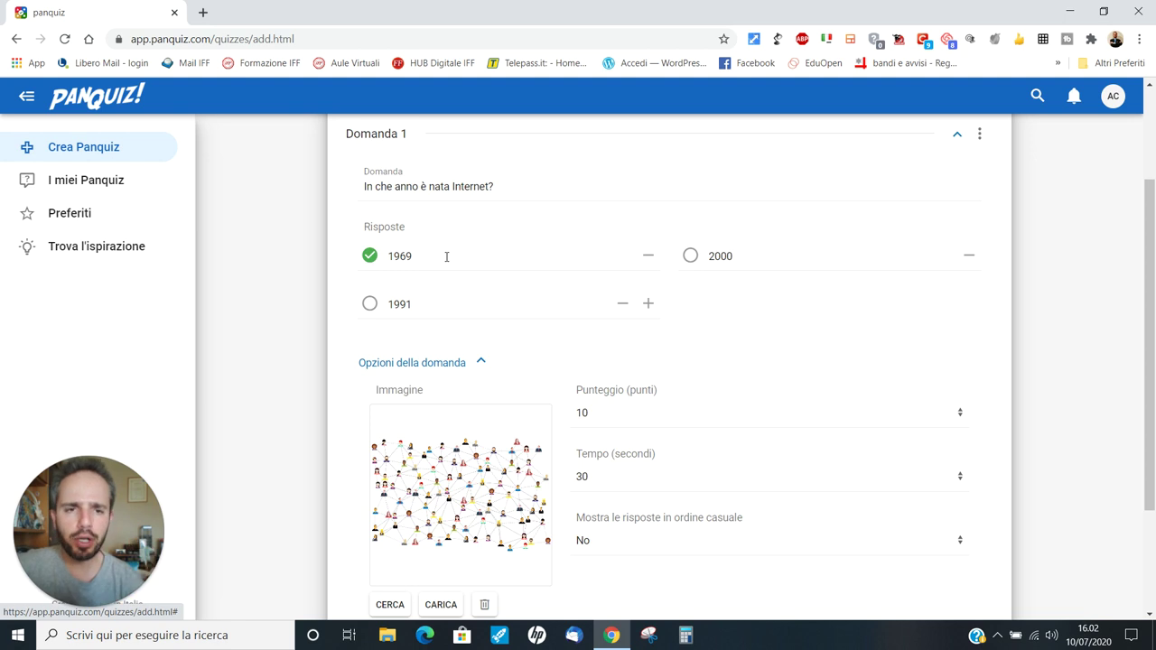
scroll(651, 340, down, 2)
scroll(732, 384, up, 2)
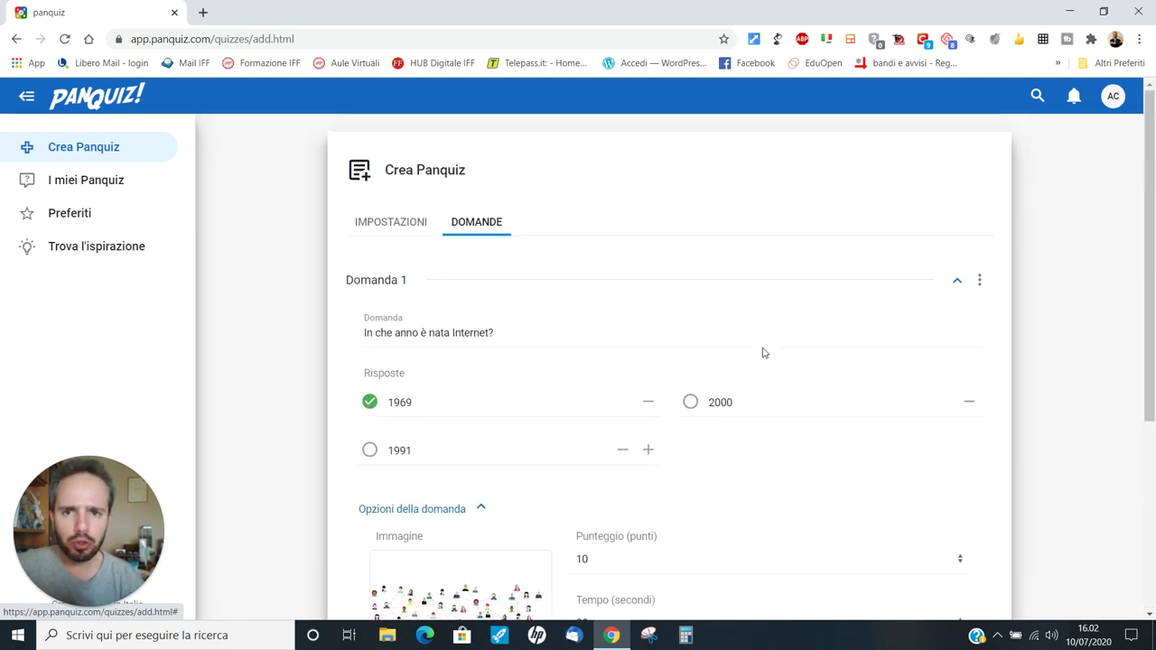
scroll(762, 351, down, 2)
click(963, 538)
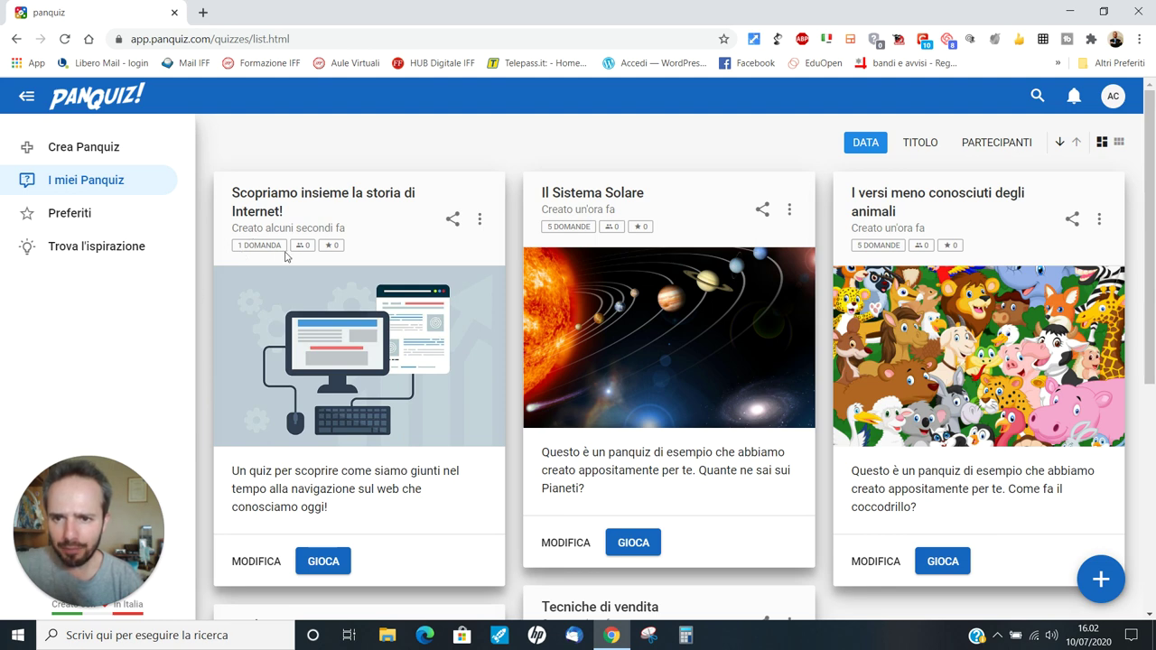
mouse_move(303, 251)
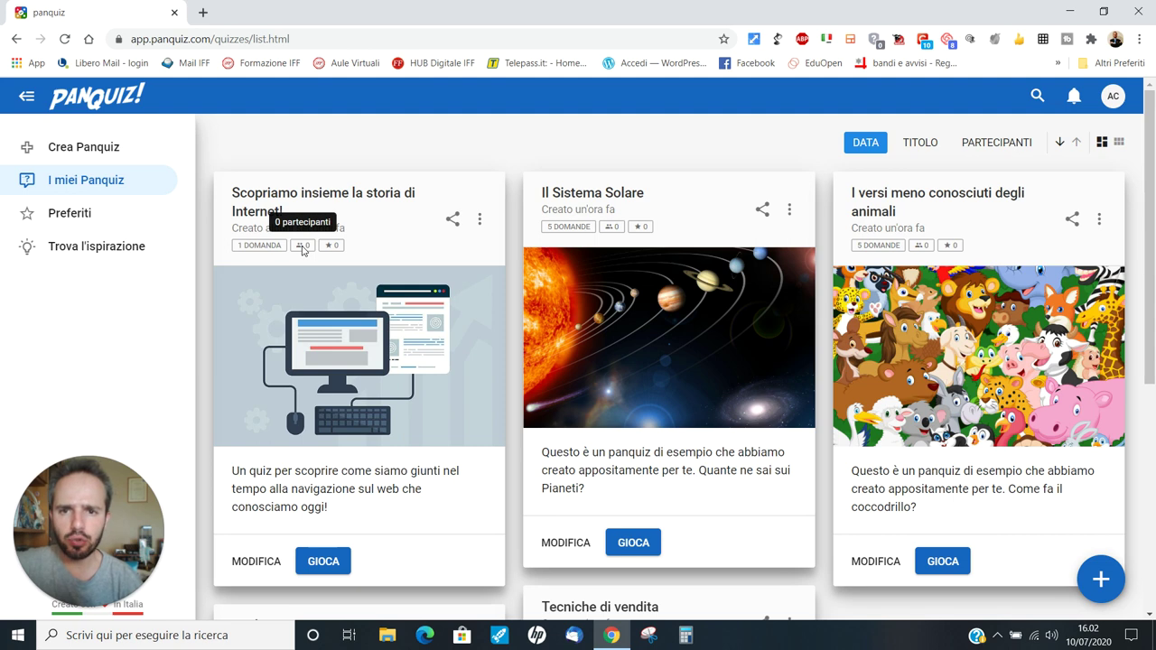
scroll(262, 469, down, 1)
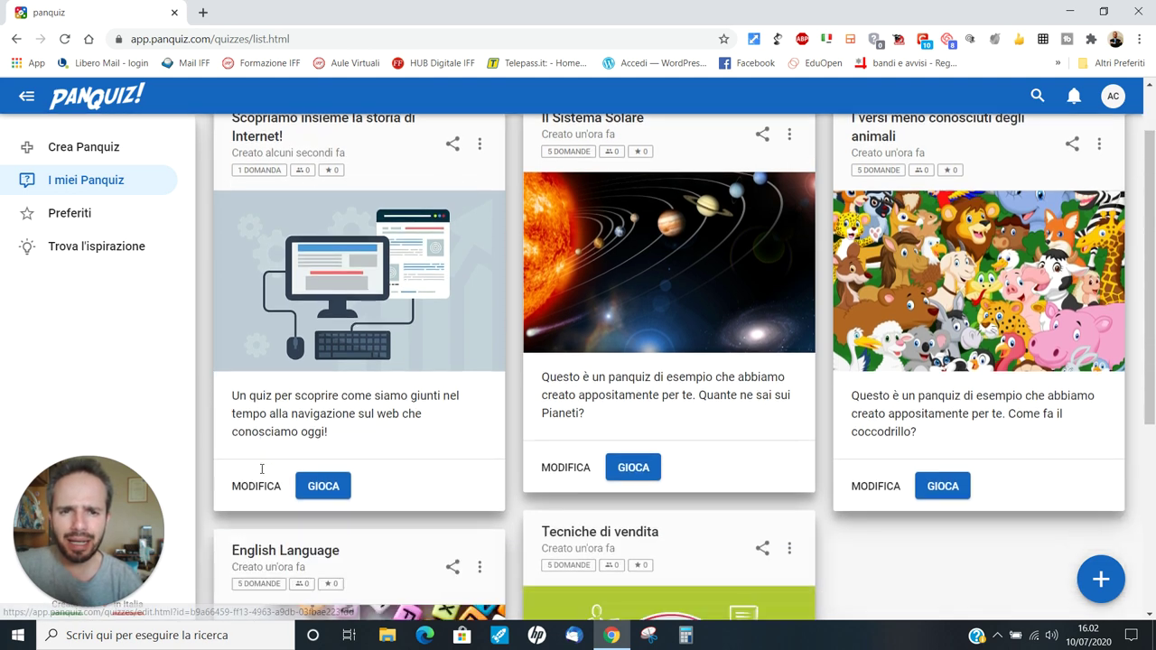
scroll(262, 469, up, 1)
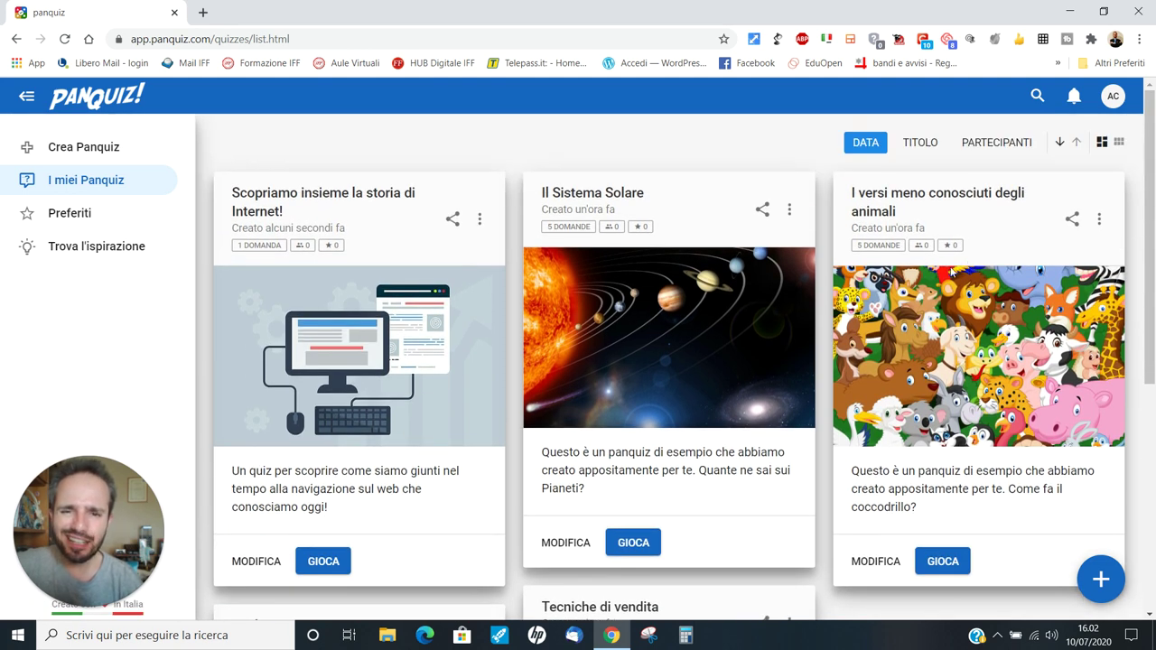
scroll(789, 298, down, 1)
scroll(782, 307, up, 1)
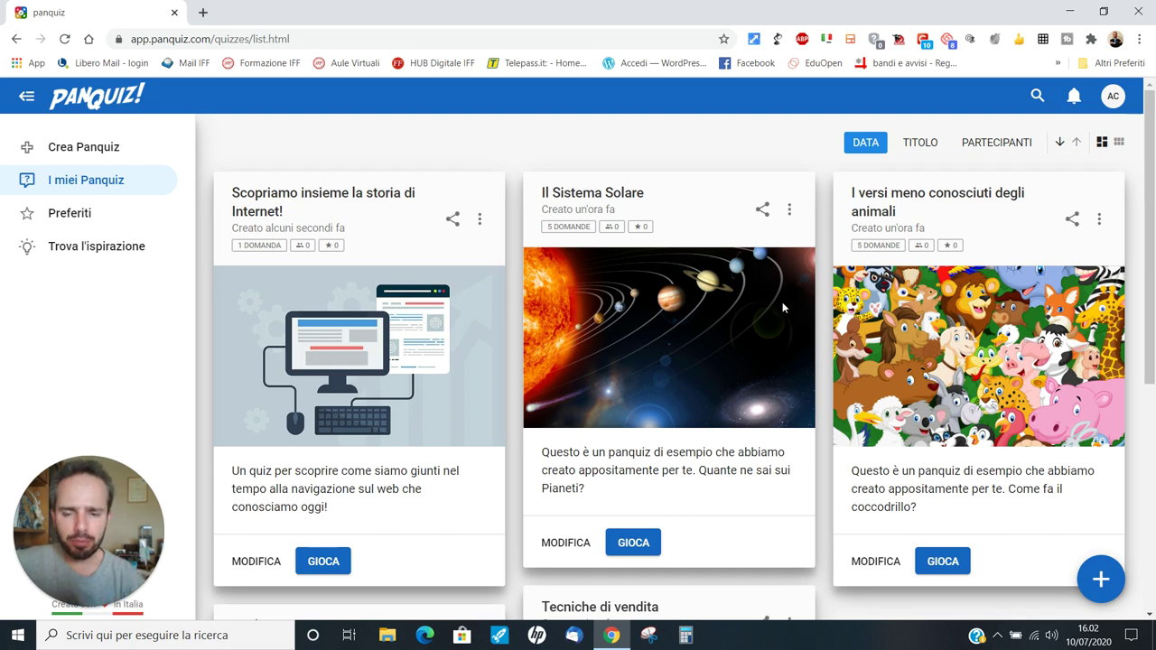
scroll(704, 388, down, 2)
scroll(874, 399, up, 1)
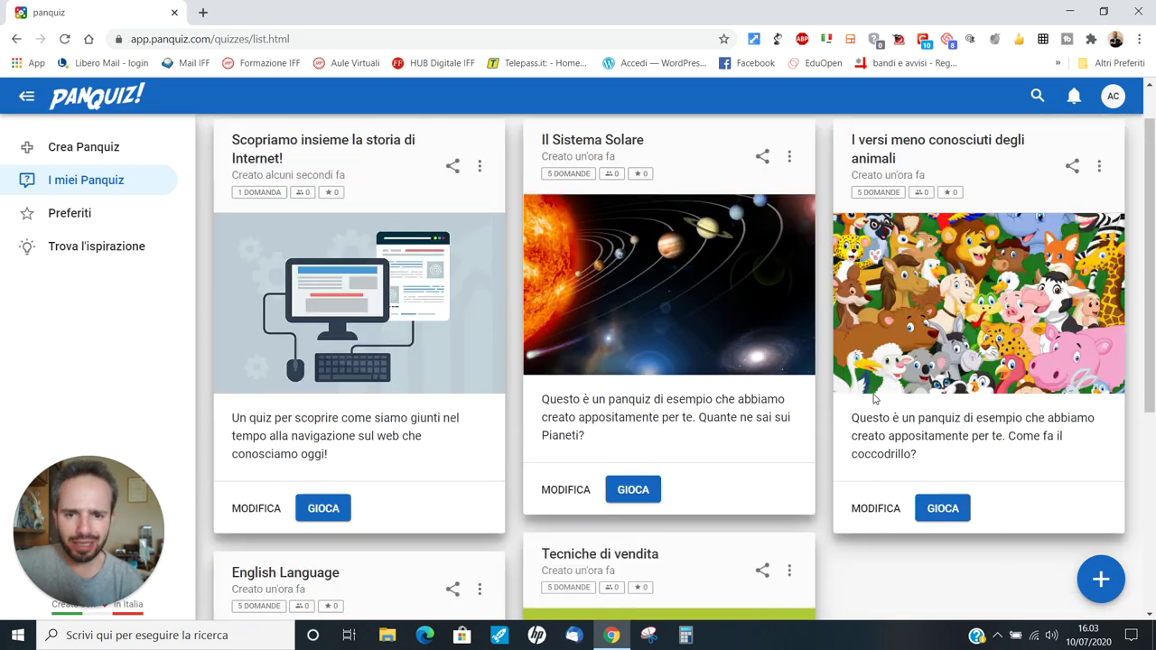
scroll(874, 398, up, 1)
scroll(382, 414, down, 3)
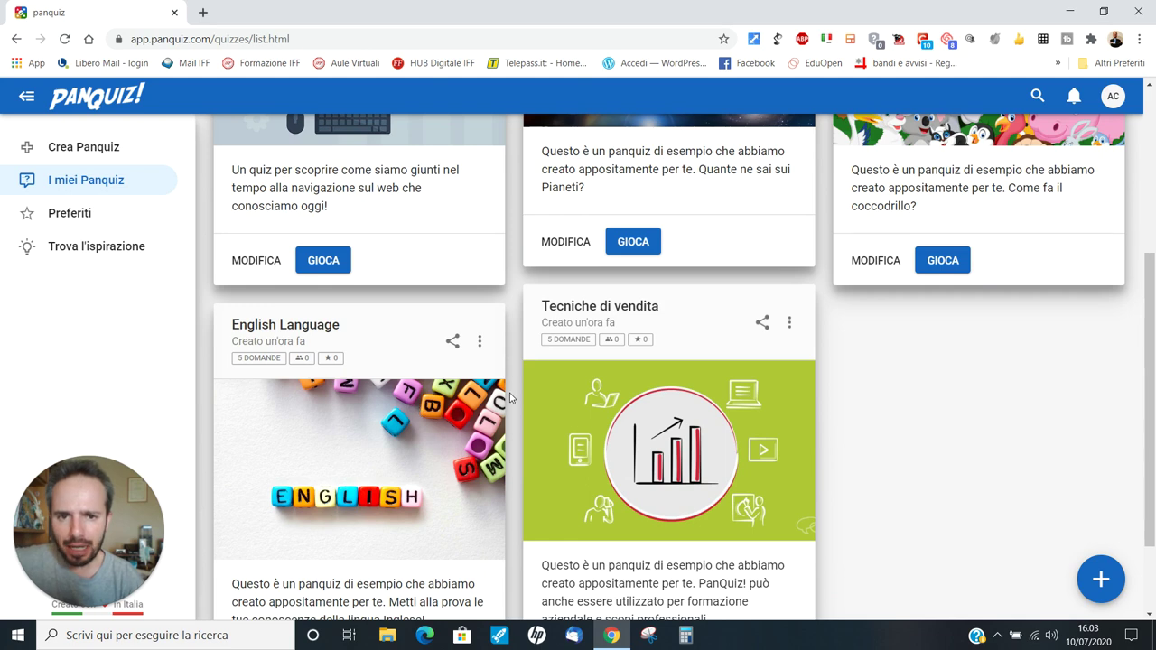
scroll(602, 346, up, 3)
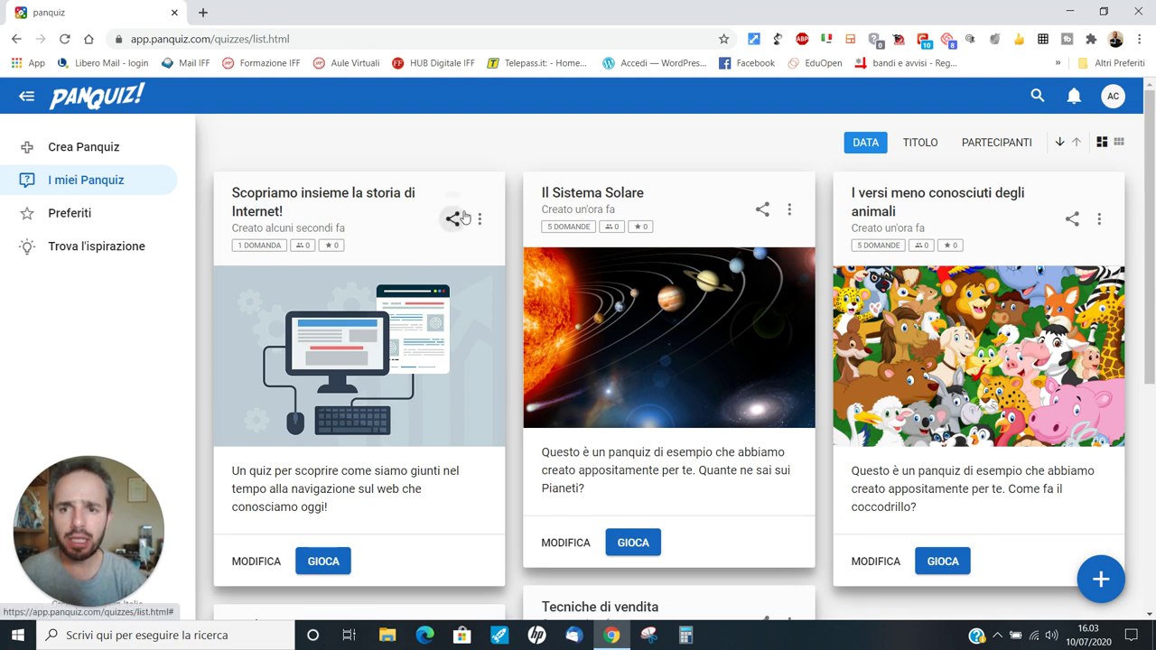
scroll(406, 237, down, 1)
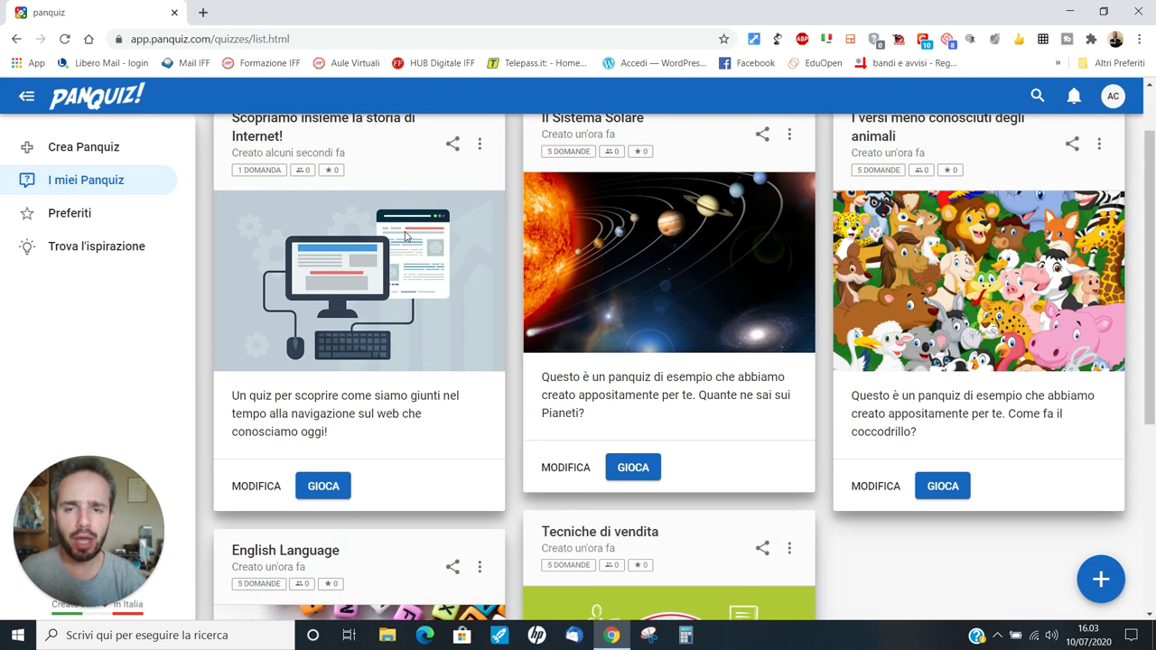
Step: Launch the Internet history quiz, confirm with SÌ, INIZIA A GIOCARE, and open the lobby via AVVIA
click(325, 488)
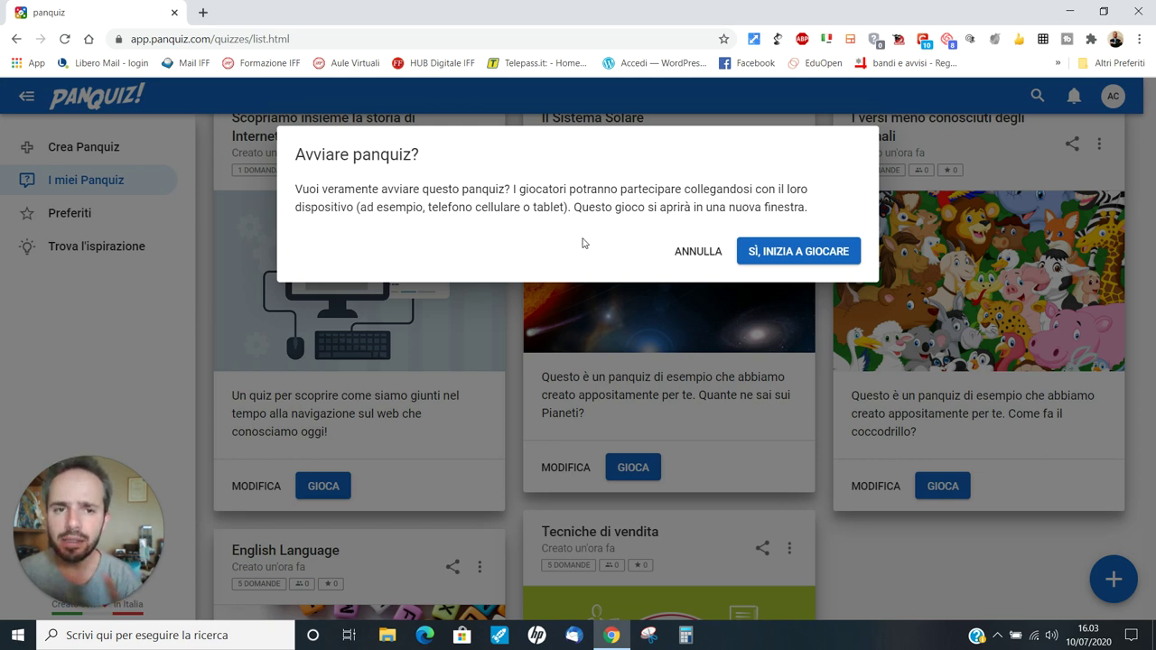
click(769, 252)
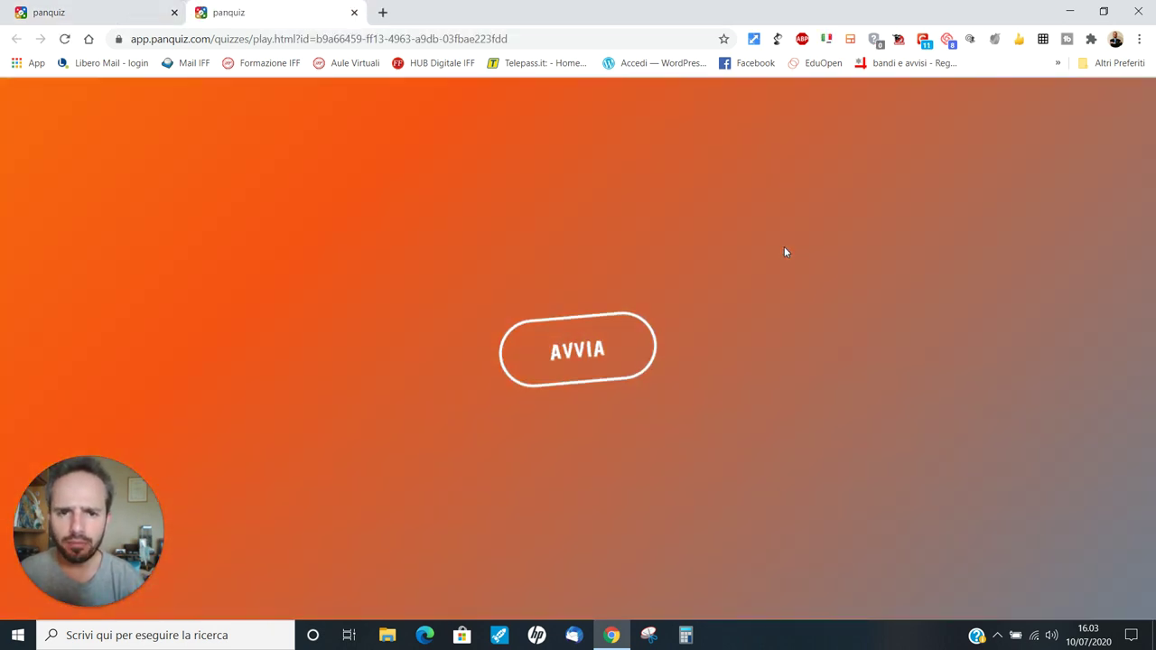
click(593, 352)
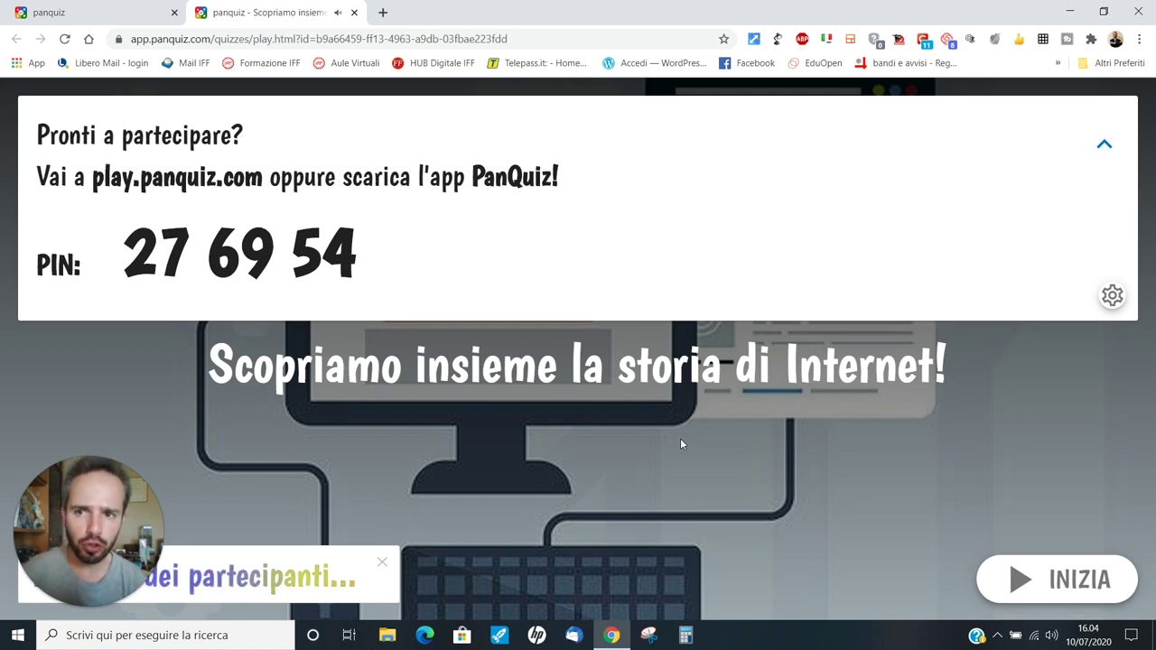
Step: Open a new Chrome incognito window and load play.panquiz.com
click(1140, 38)
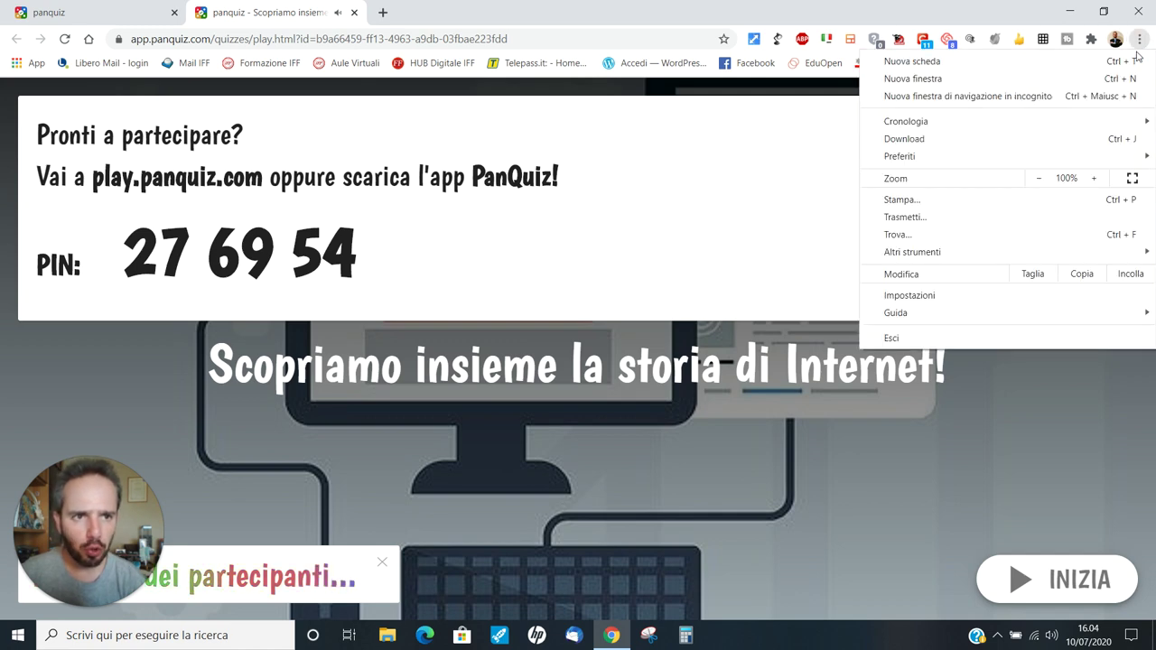
click(1087, 105)
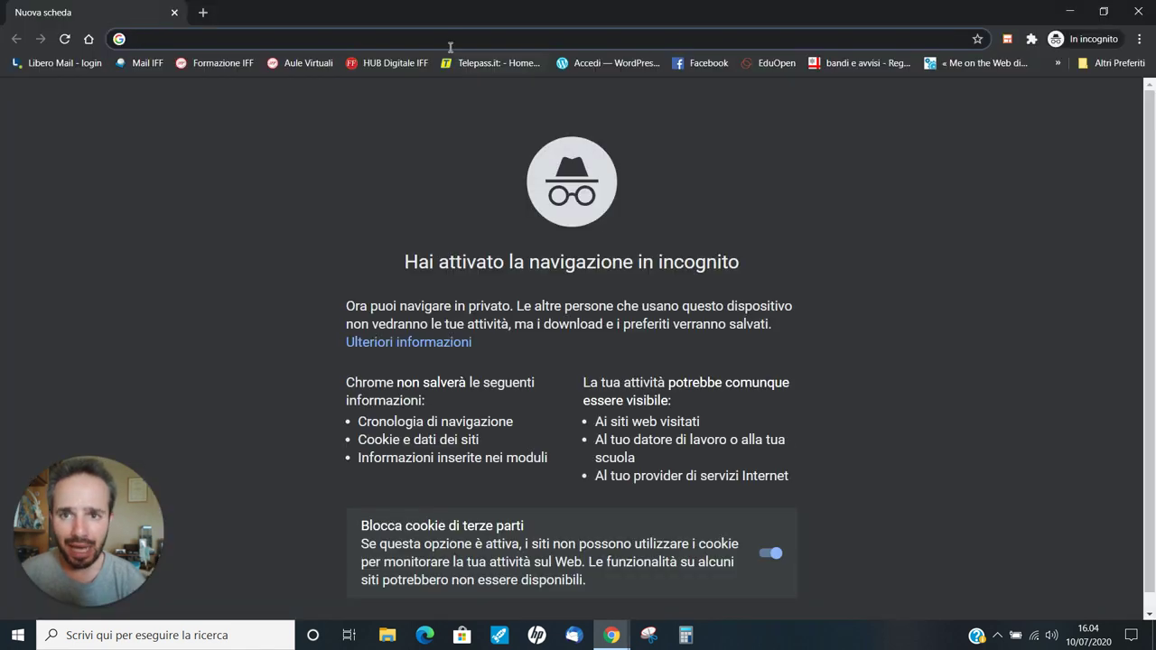
text(play)
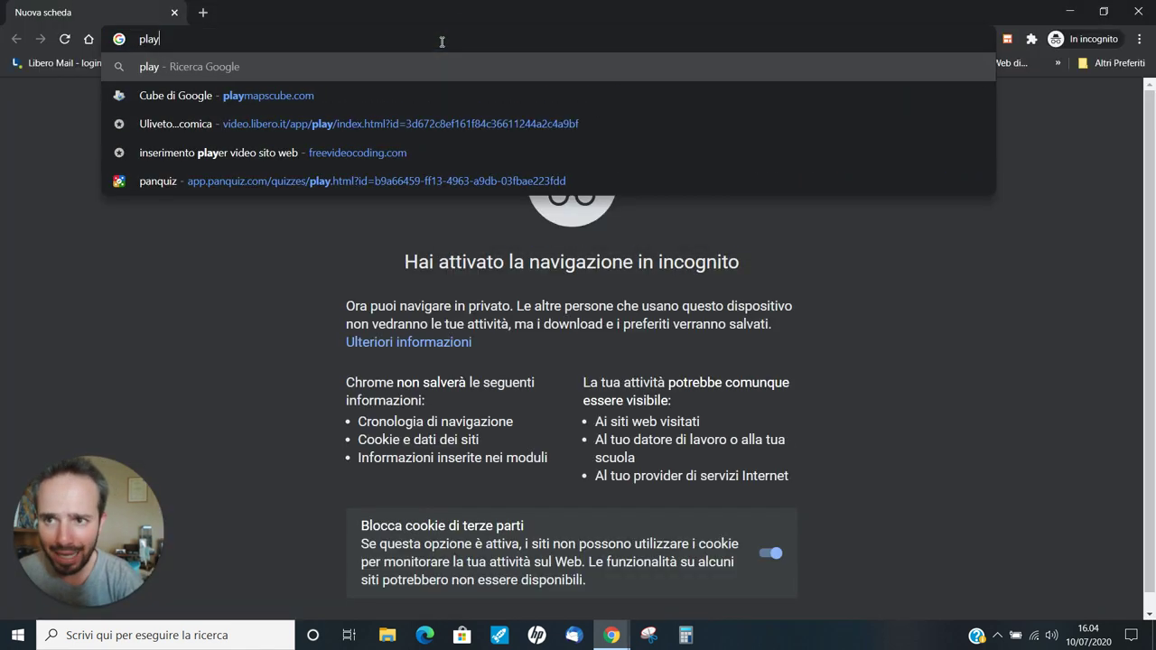
text(.panquiz)
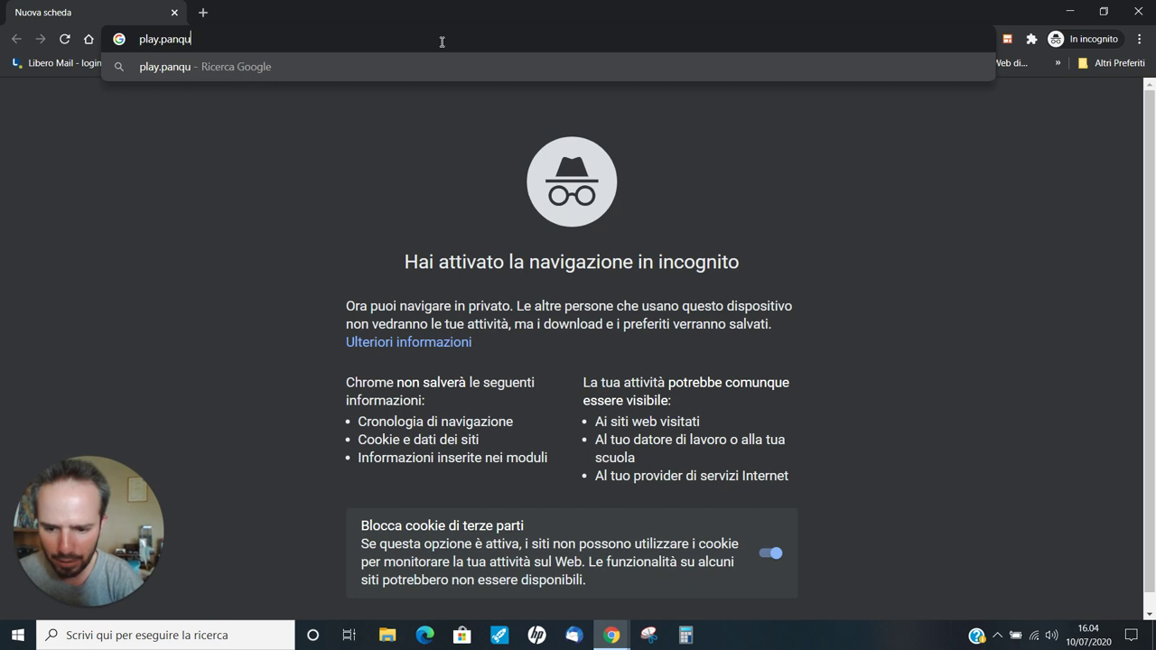
text(.c.com)
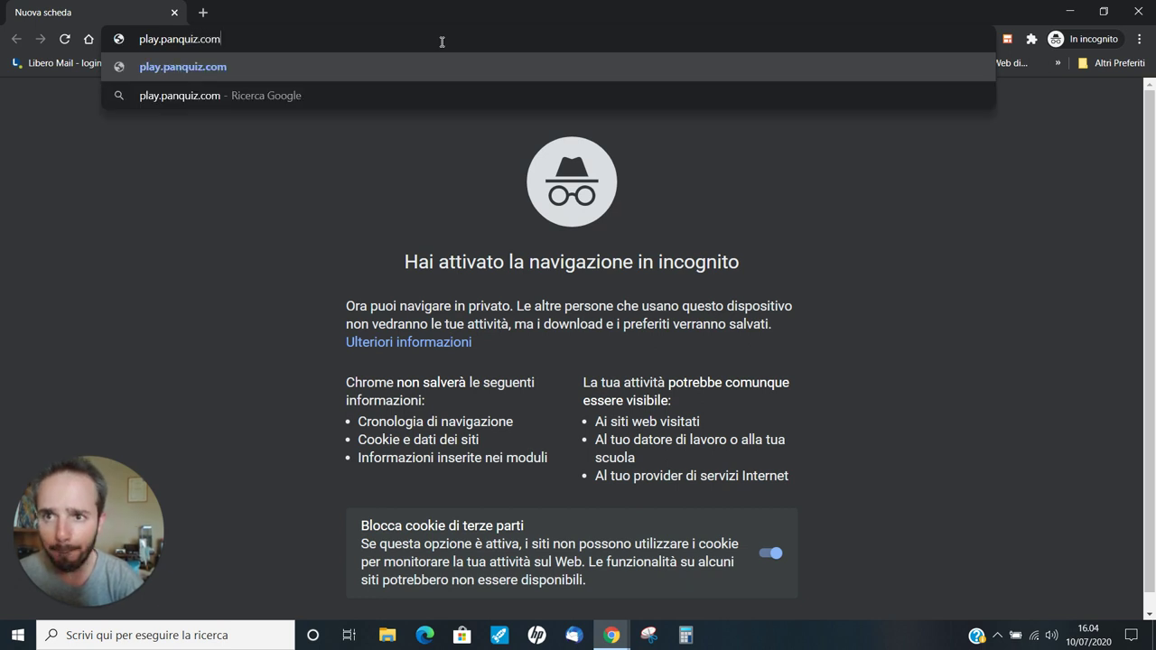
key(Return)
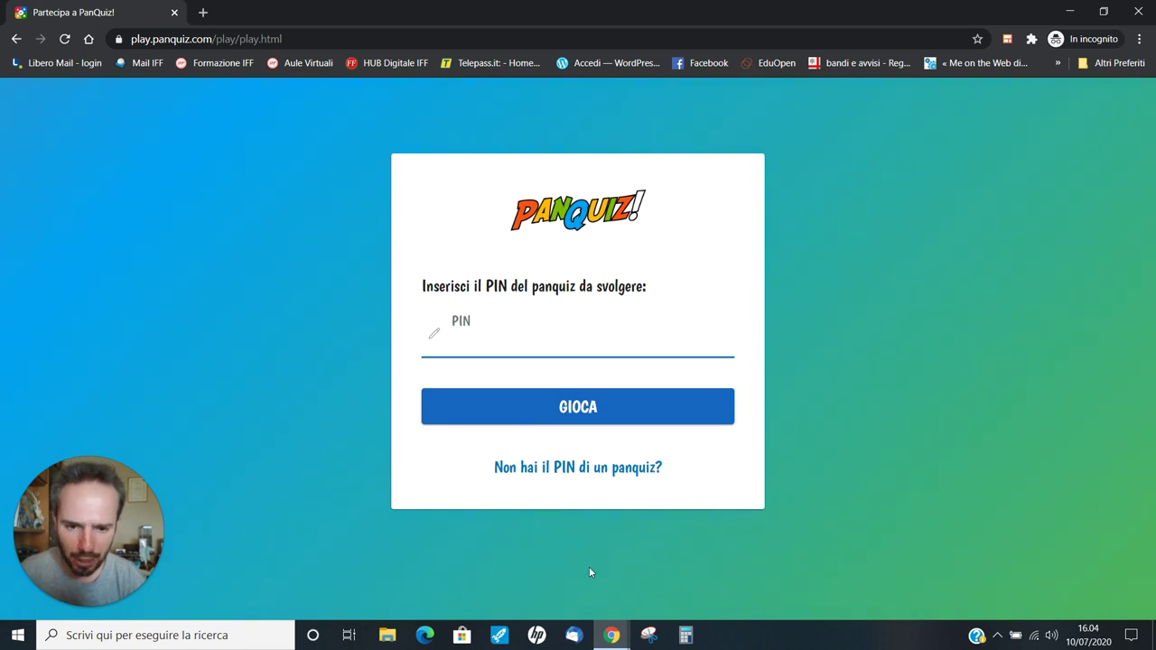
Step: Read the lobby PIN from the host window, then join as a test player with a name
mouse_move(612, 642)
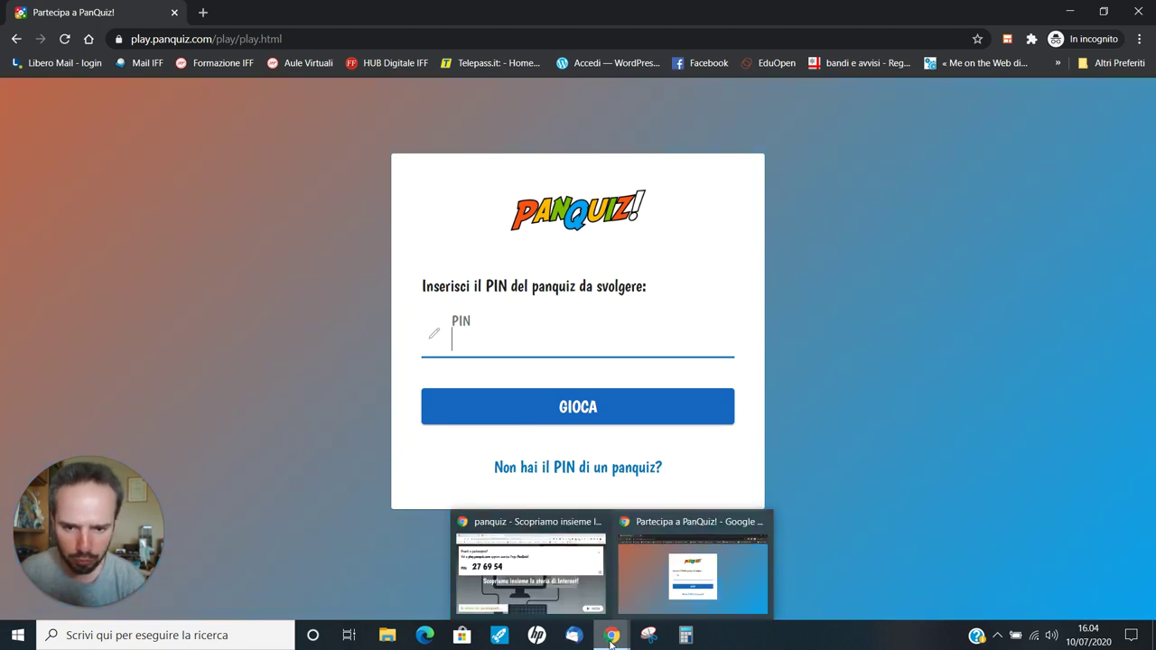
click(577, 592)
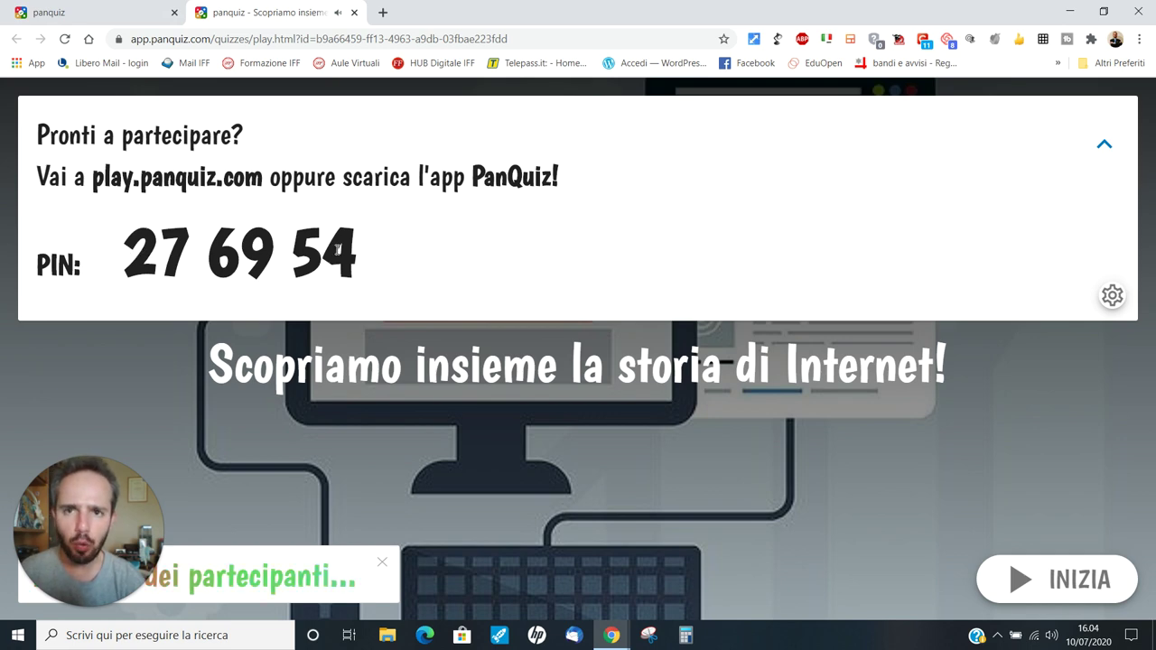
mouse_move(612, 635)
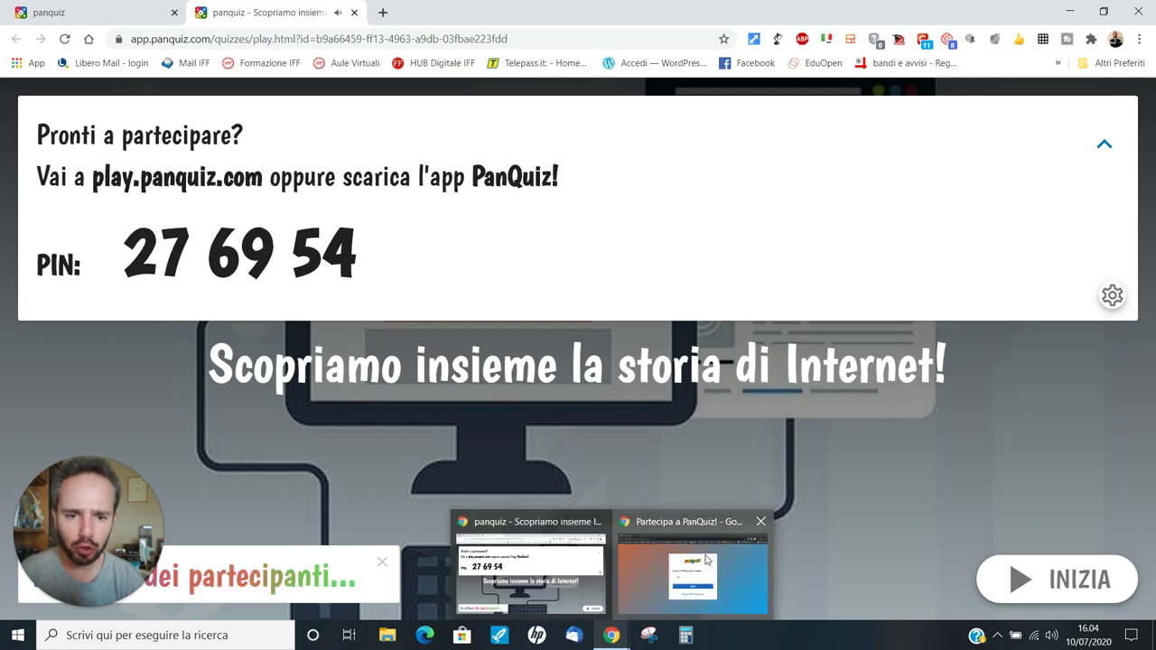
click(707, 561)
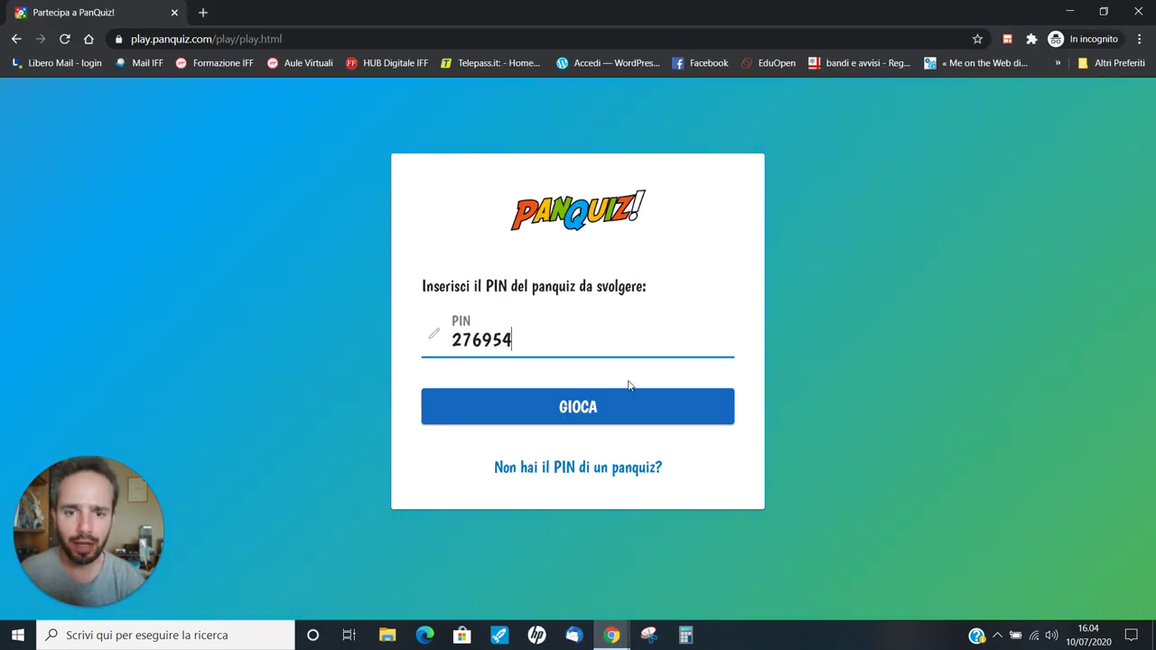
click(611, 407)
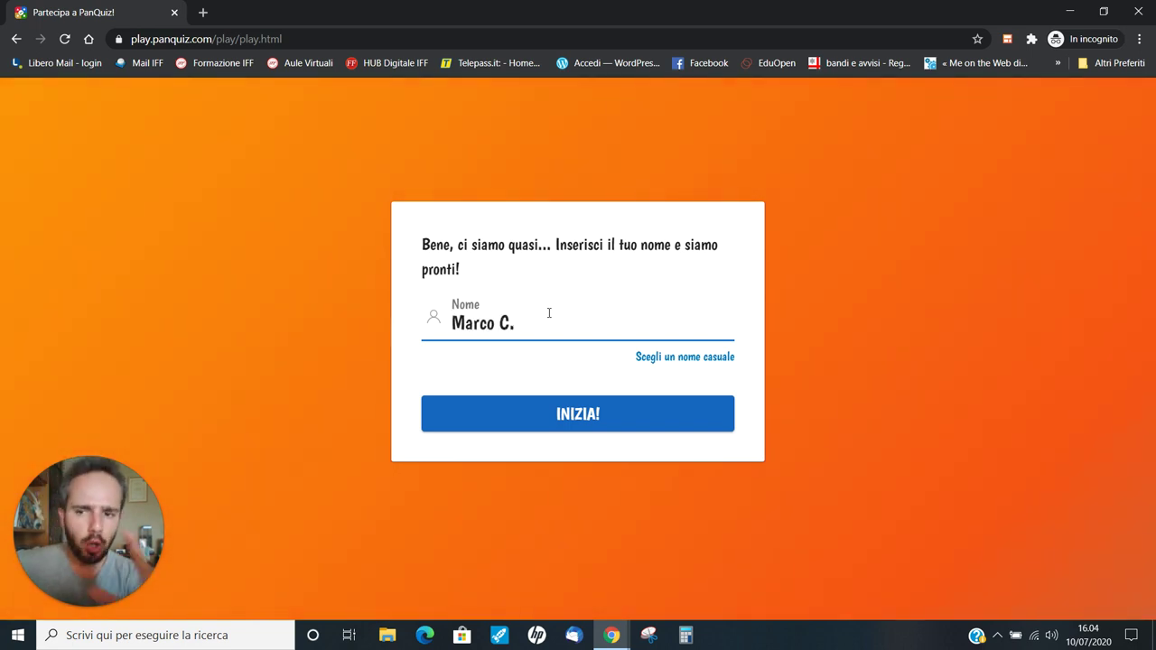
click(582, 414)
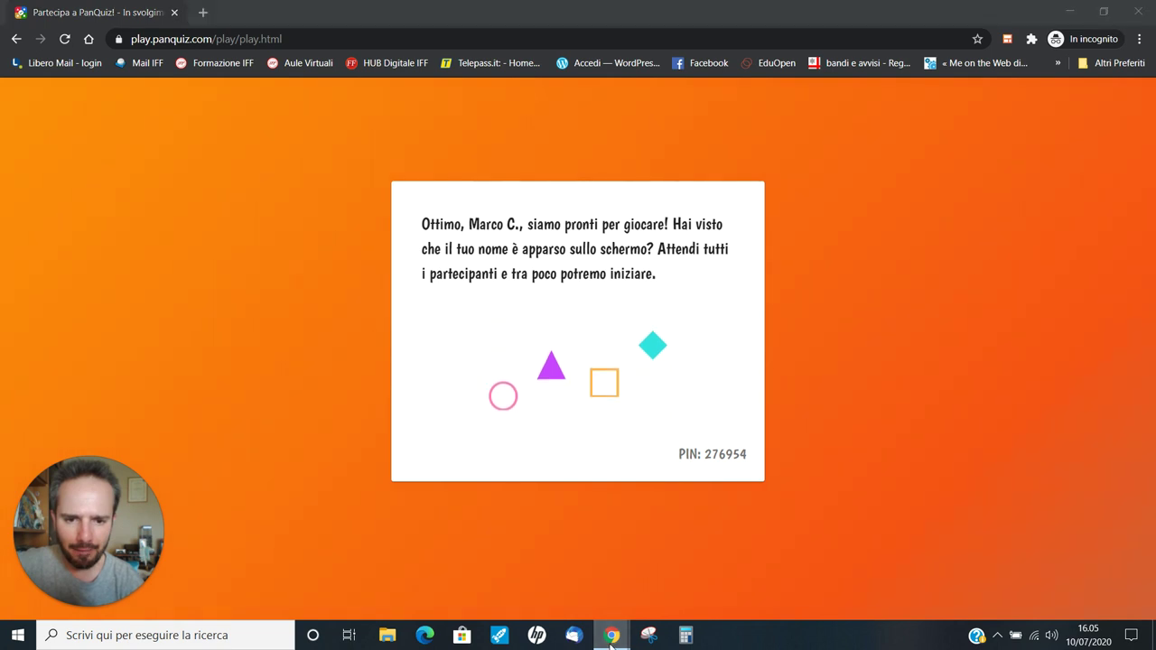
Step: Bring the host lobby window back to the front to see the joined player
click(542, 555)
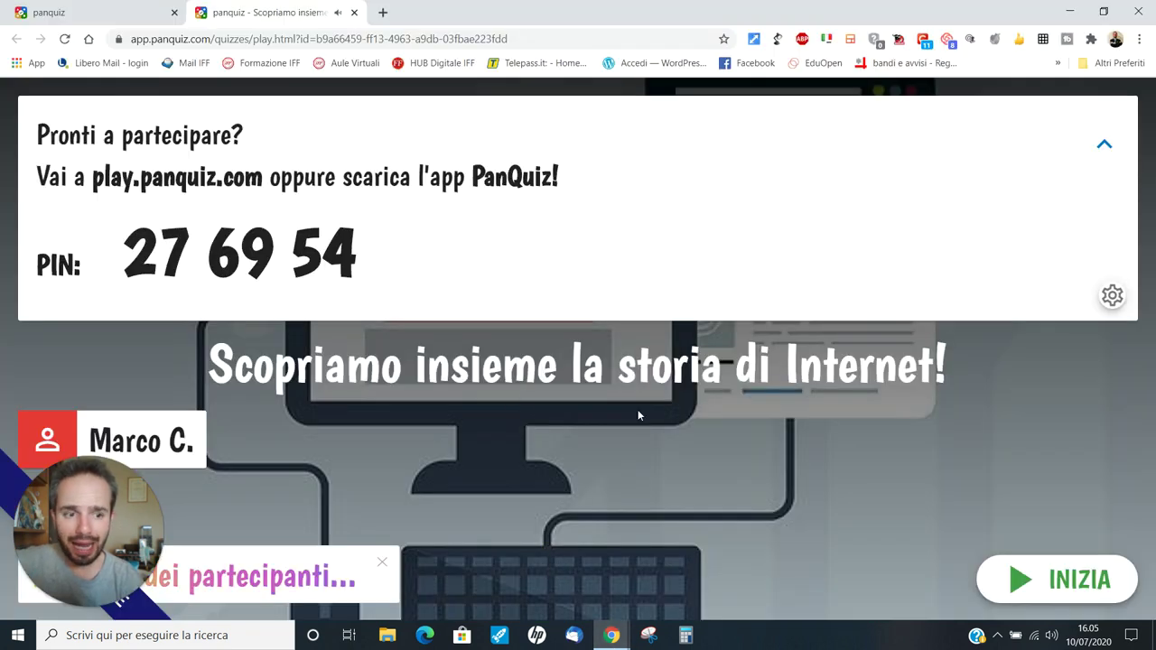